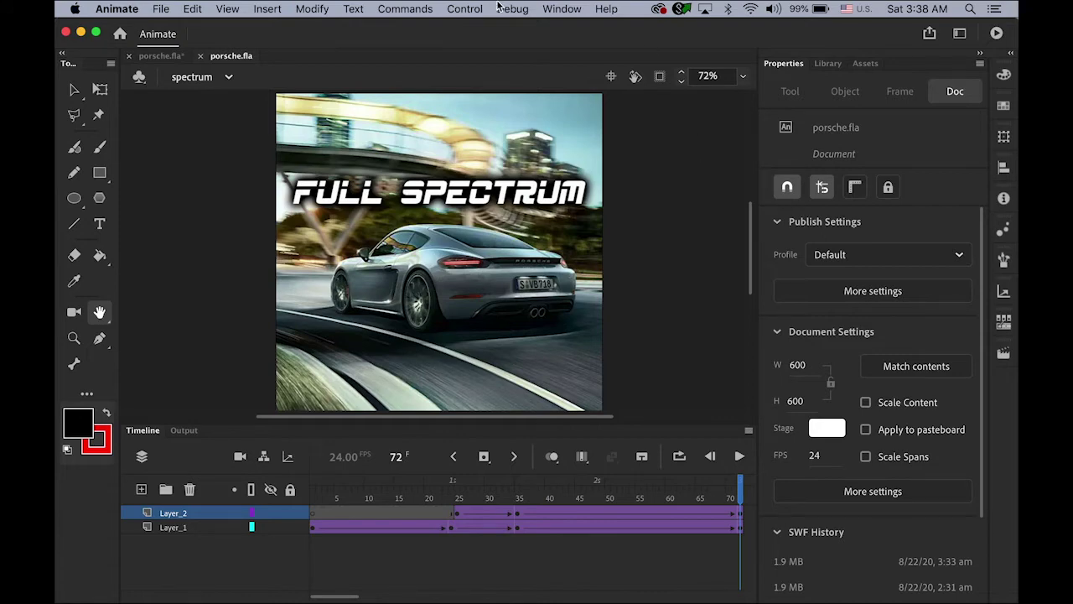
left_click(465, 8)
mouse_move(530, 159)
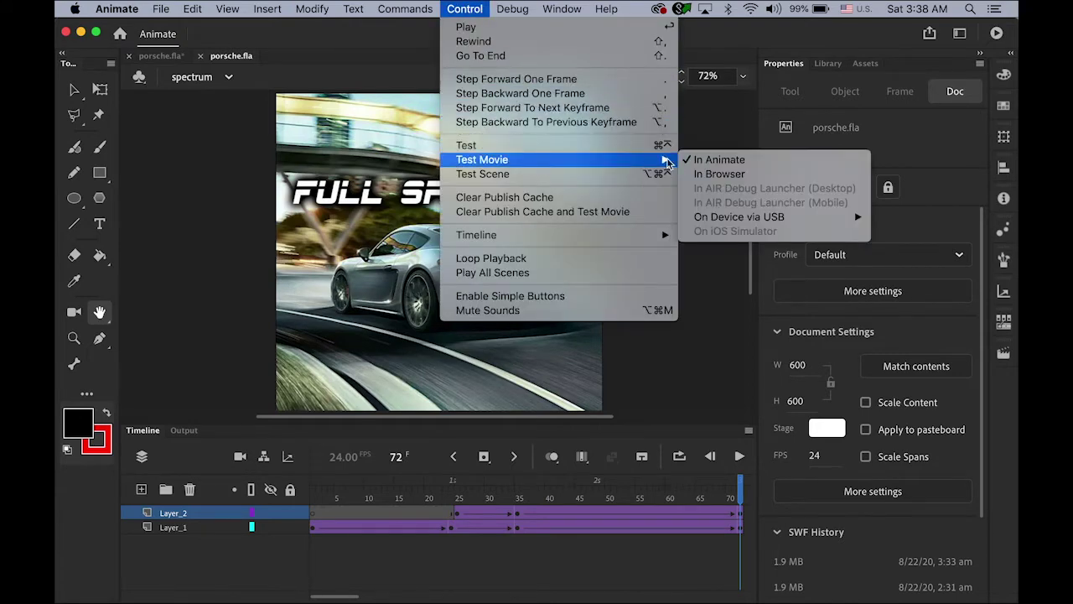
left_click(721, 159)
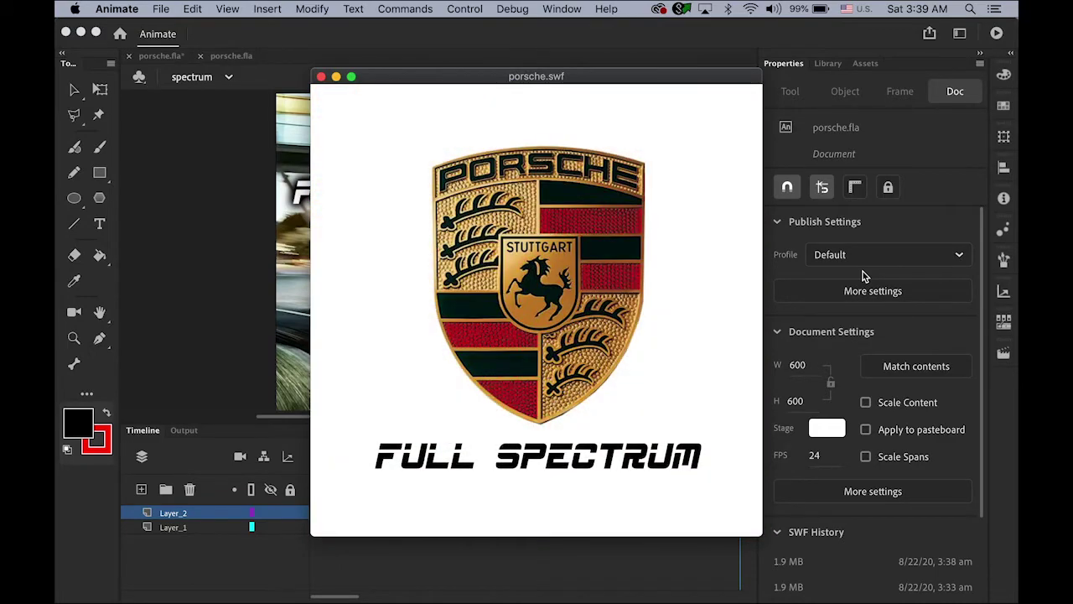
left_click(322, 77)
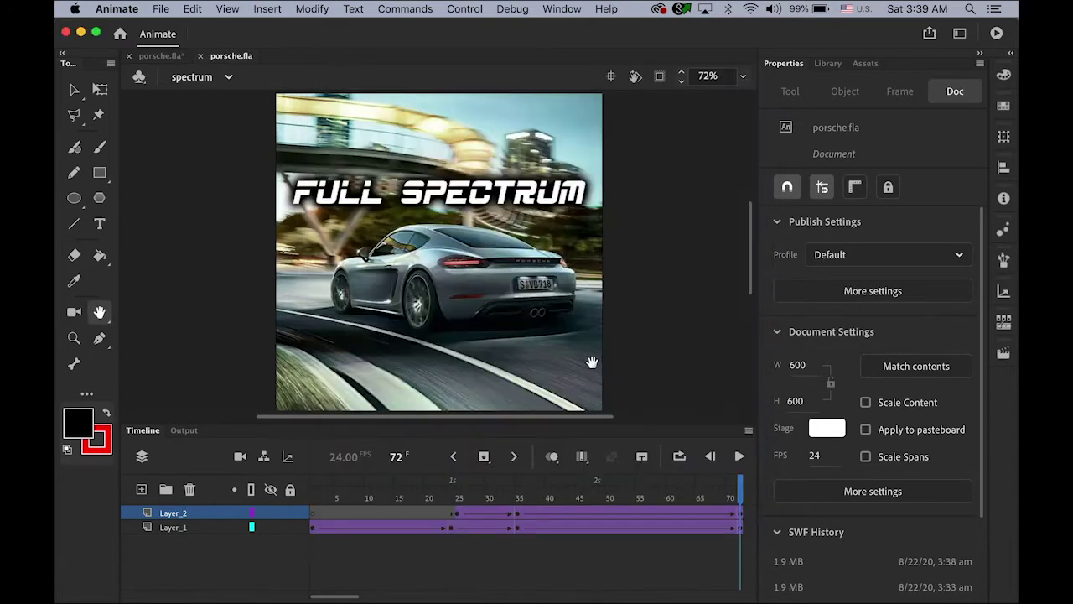
Start a video export of the animation with the H.264 YouTube 720p HD preset.
left_click(161, 8)
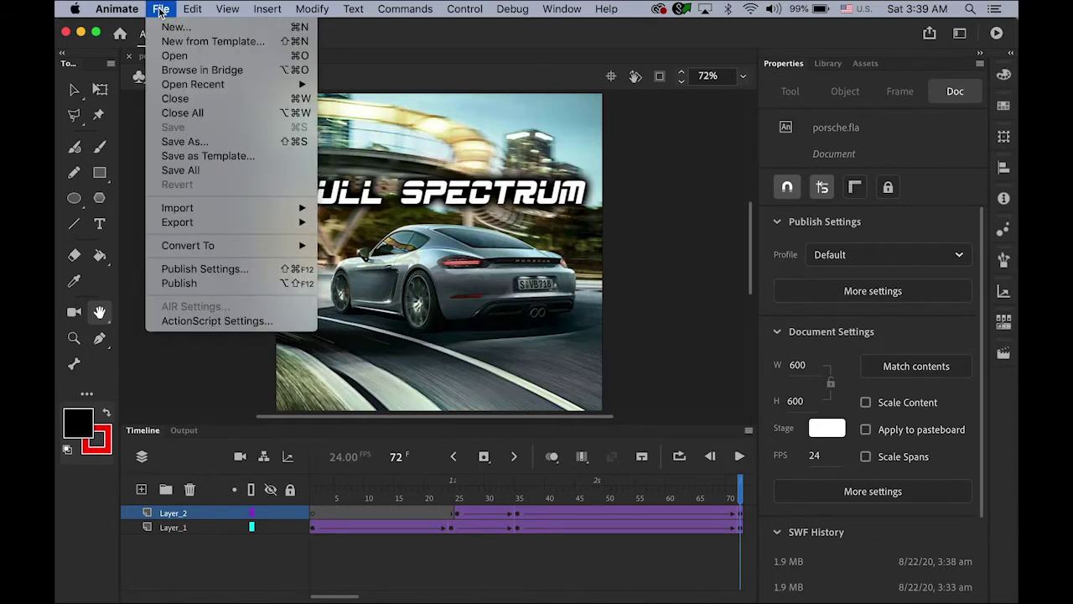
mouse_move(224, 223)
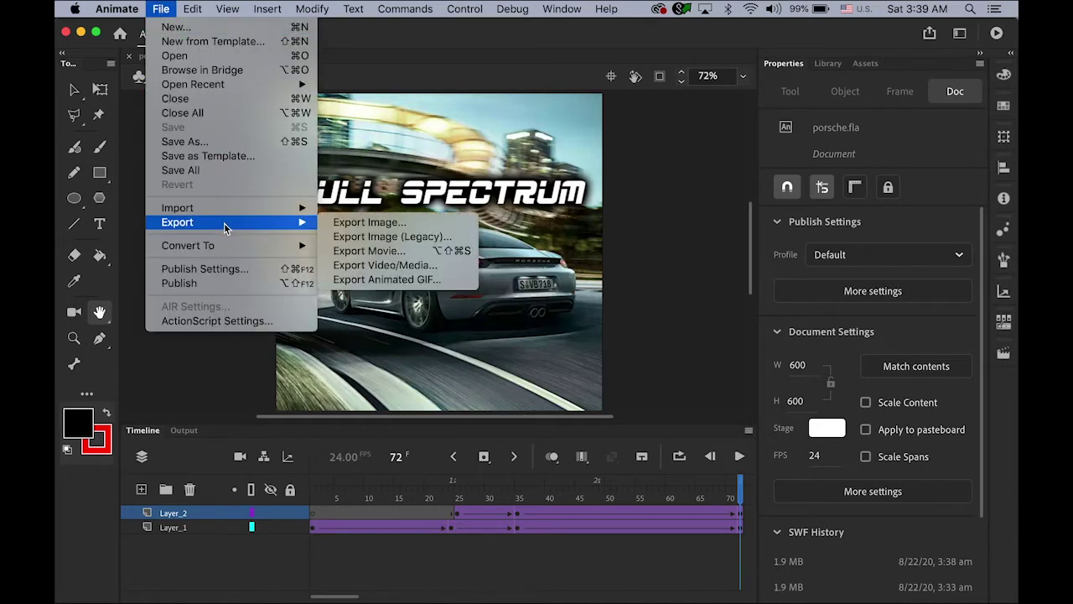
left_click(409, 266)
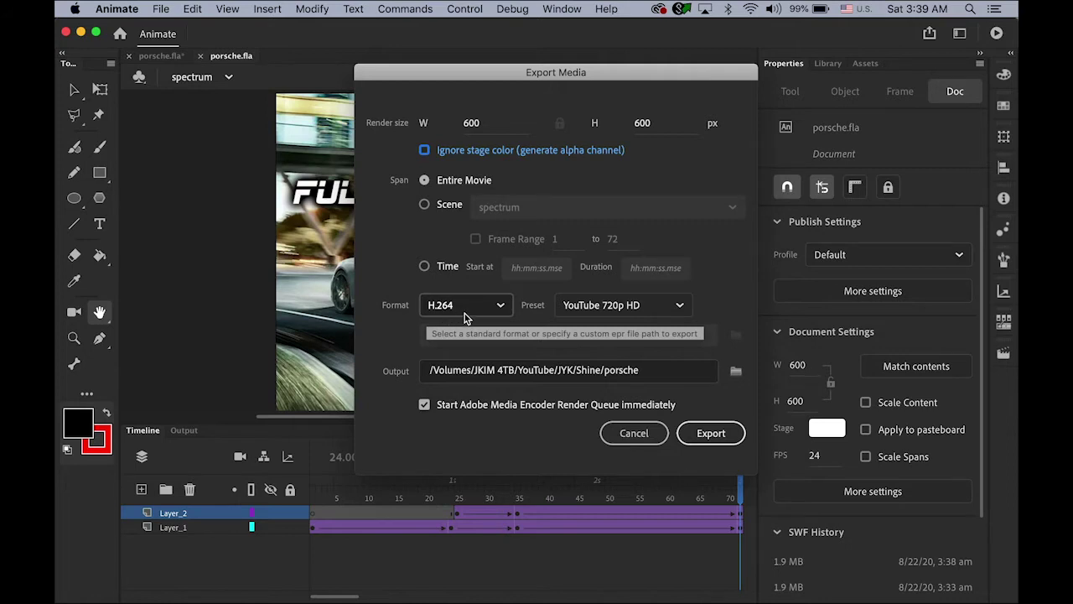
left_click(679, 309)
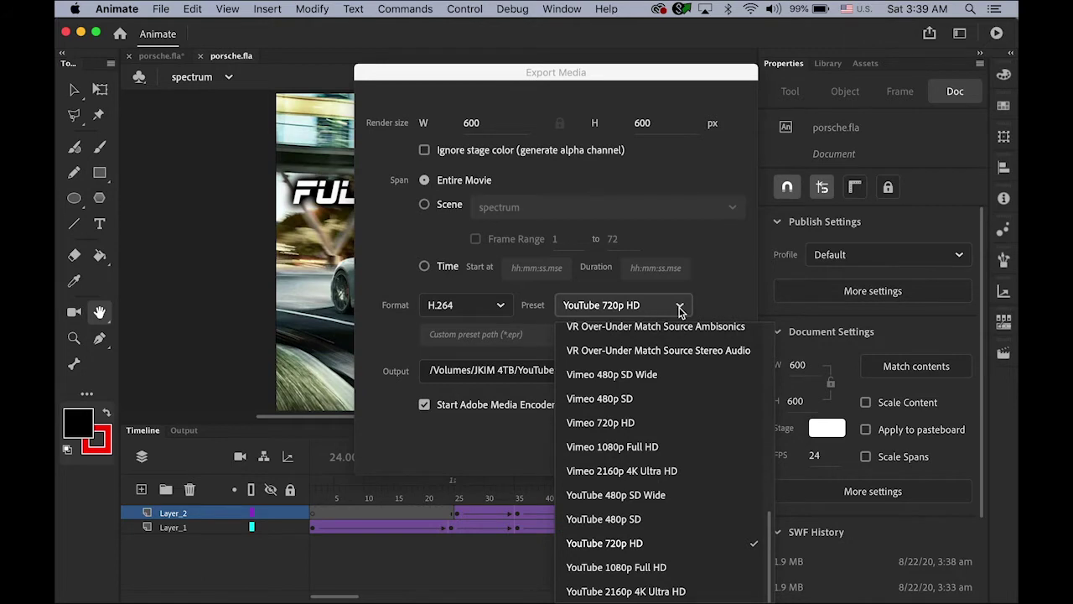
left_click(727, 295)
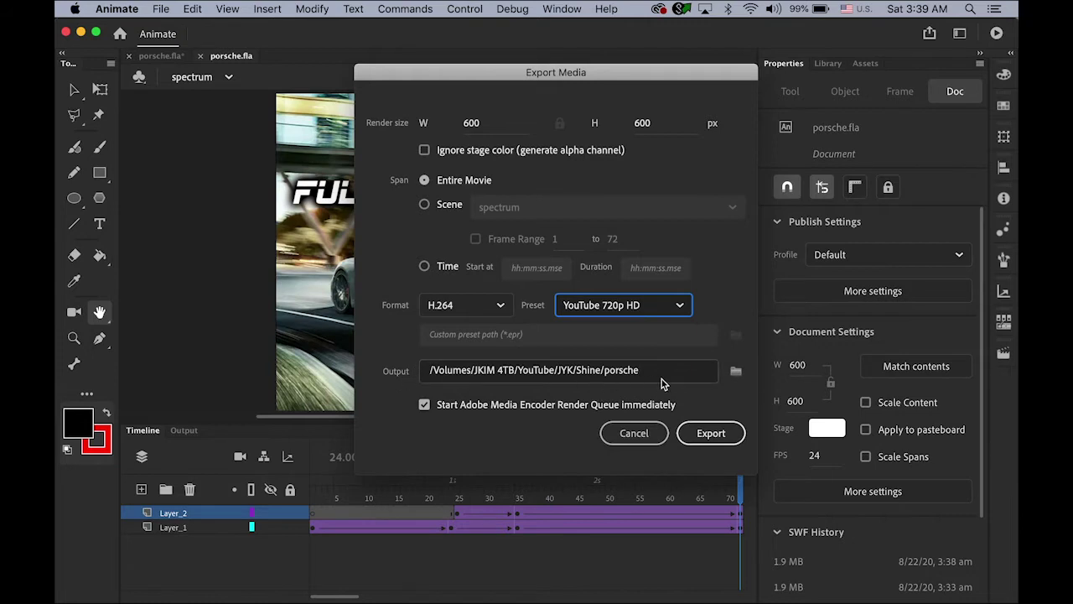
Set the export output folder to JYK/AddingSound and render the porsche video.
left_click(736, 372)
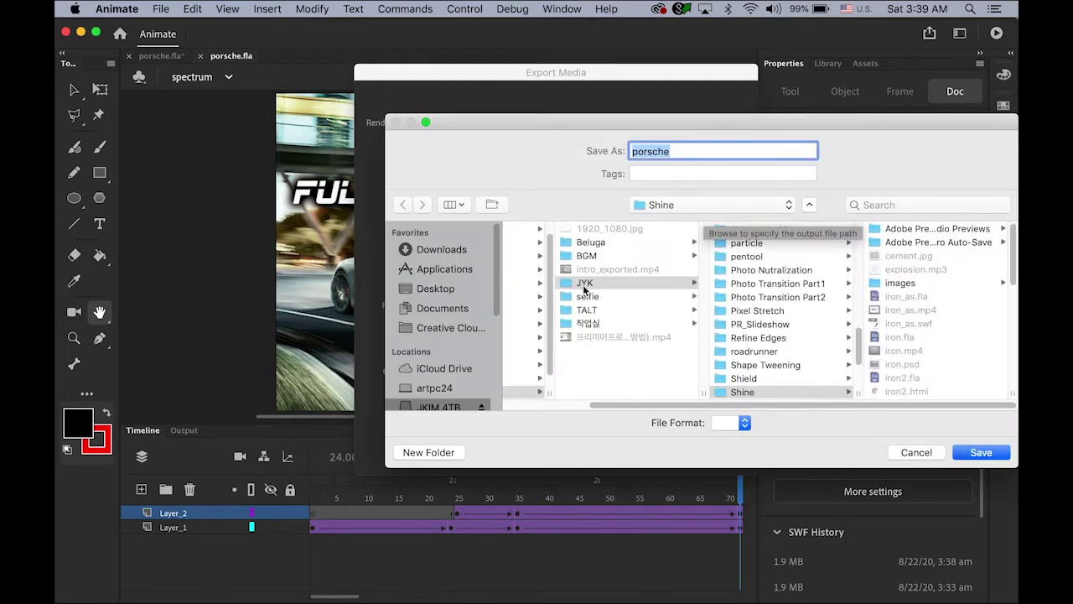
left_click(585, 288)
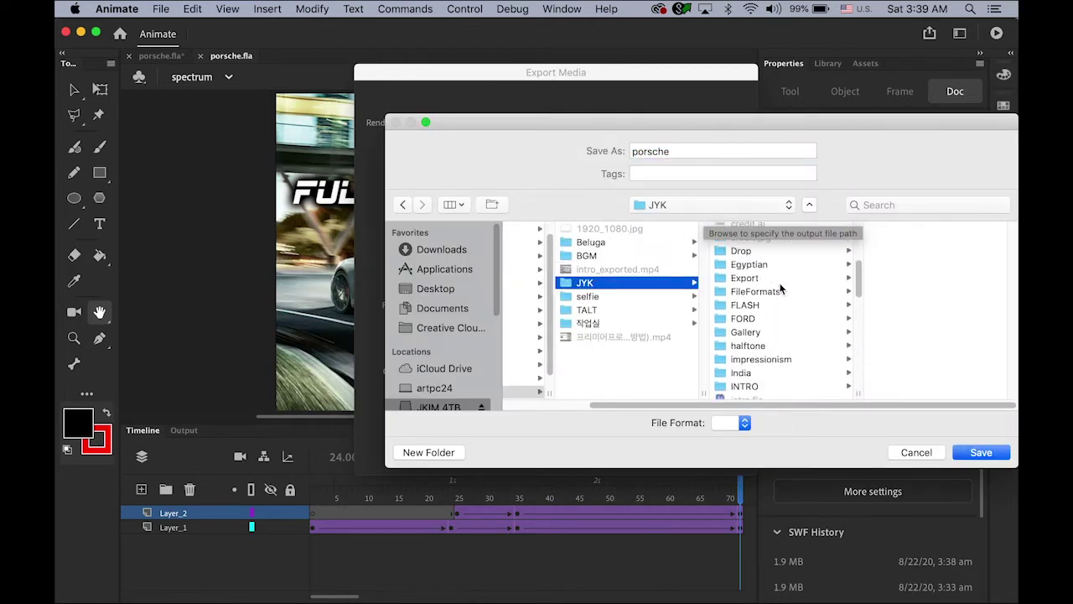
scroll(780, 289, "up", 5)
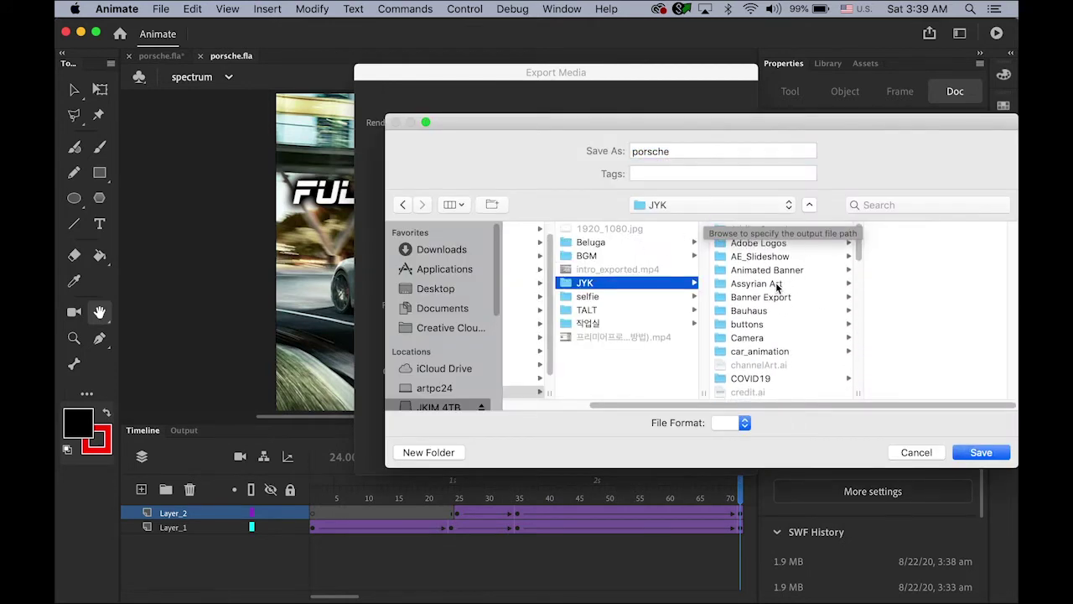
left_click(721, 232)
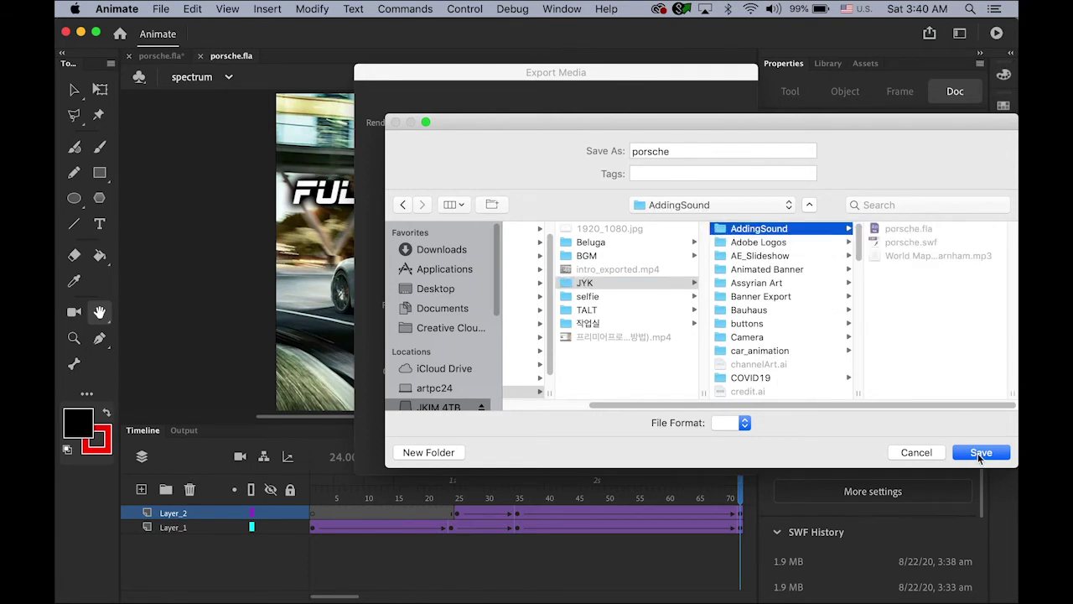
left_click(980, 452)
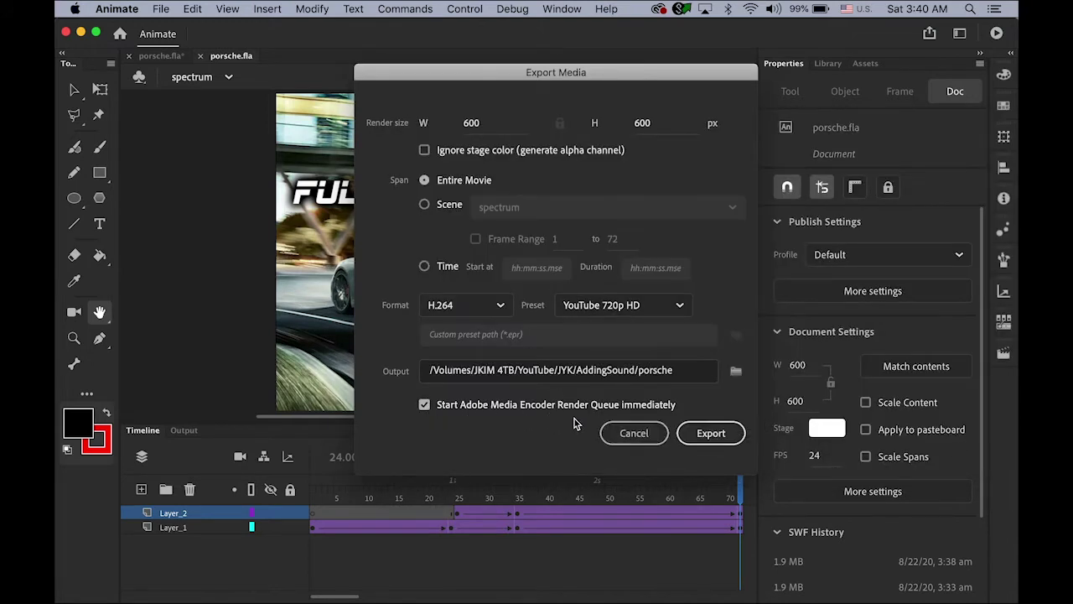
left_click(711, 434)
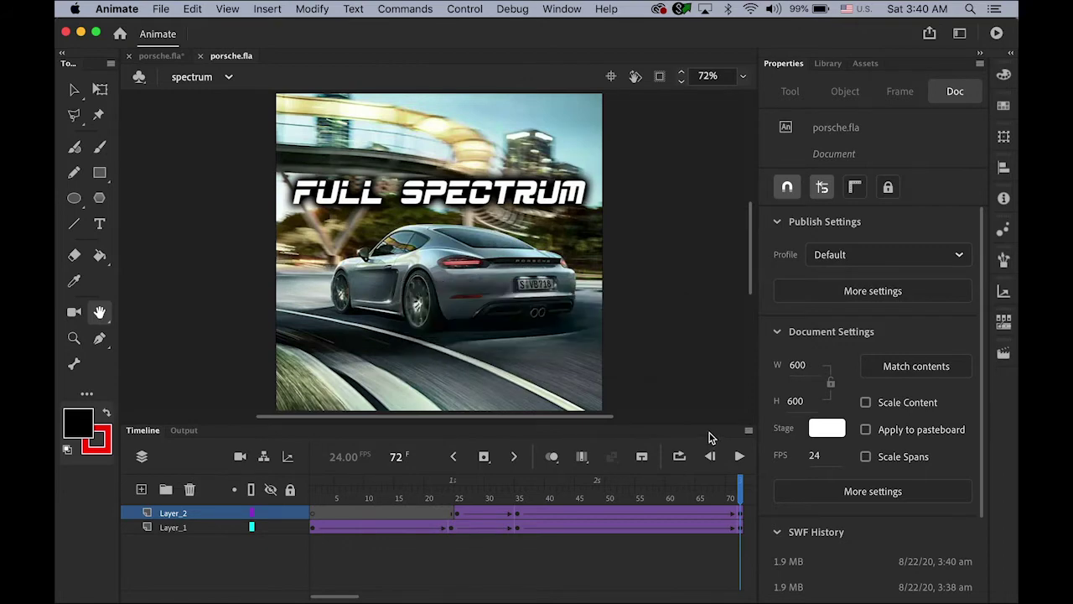
Open the AddingSound folder in Finder and Quick Look the exported porsche.mp4 to confirm it plays.
mouse_move(179, 602)
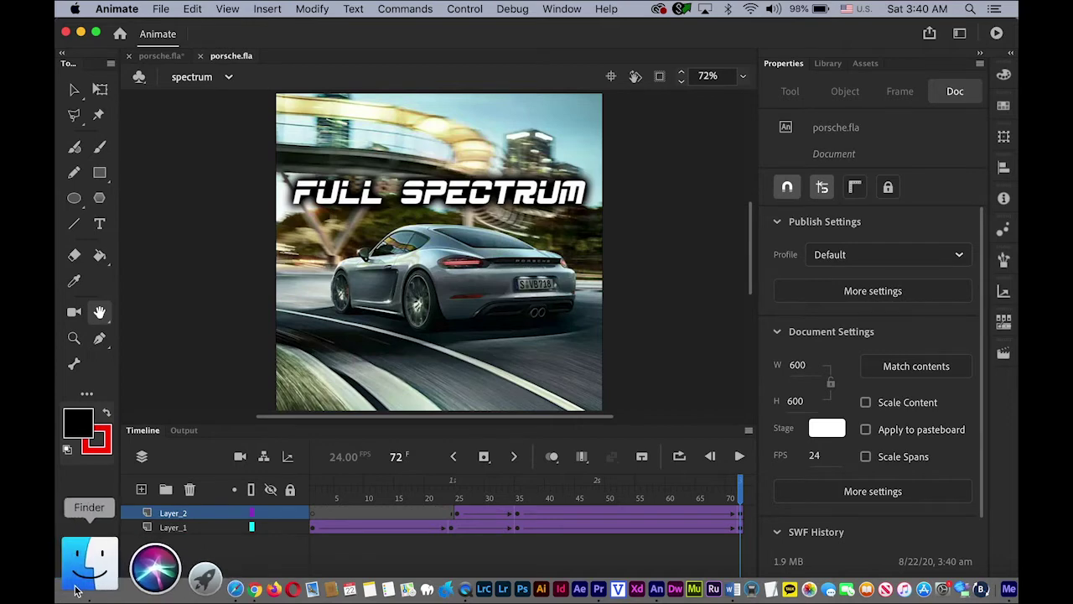
left_click(75, 587)
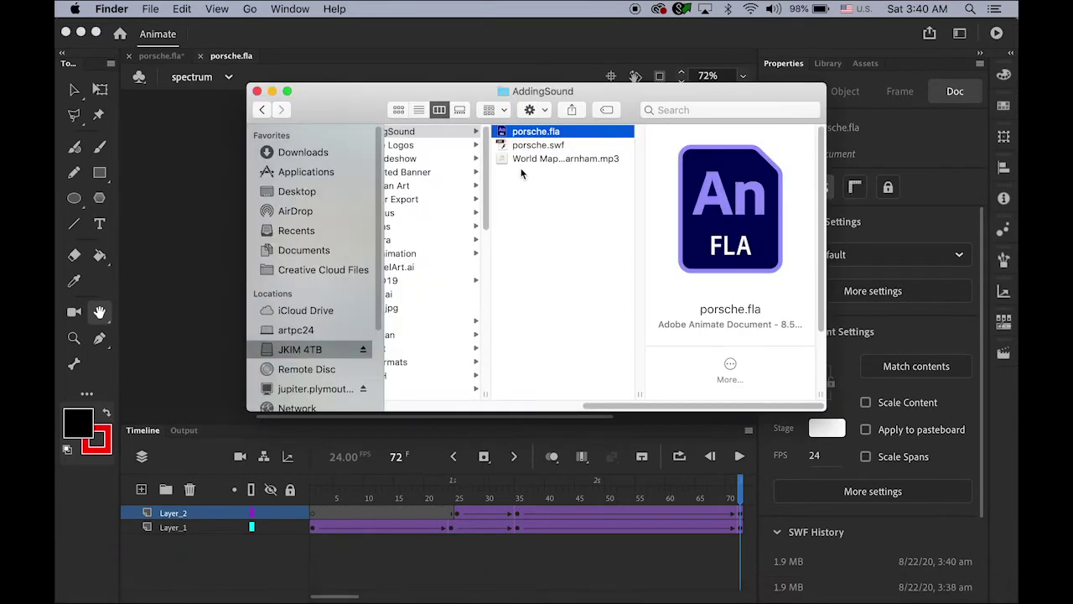
left_click(534, 208)
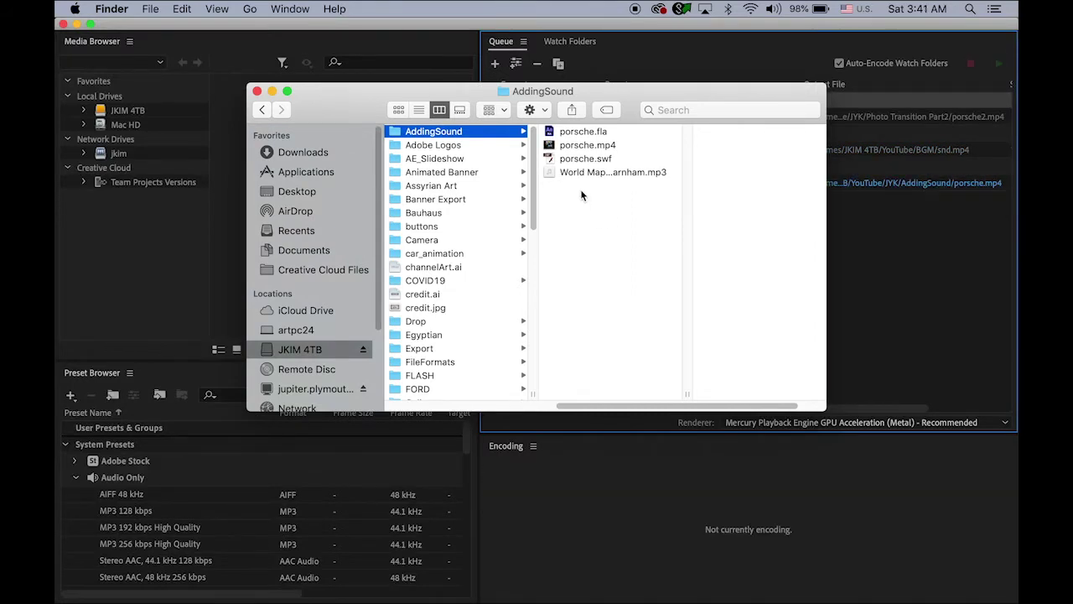
left_click(554, 146)
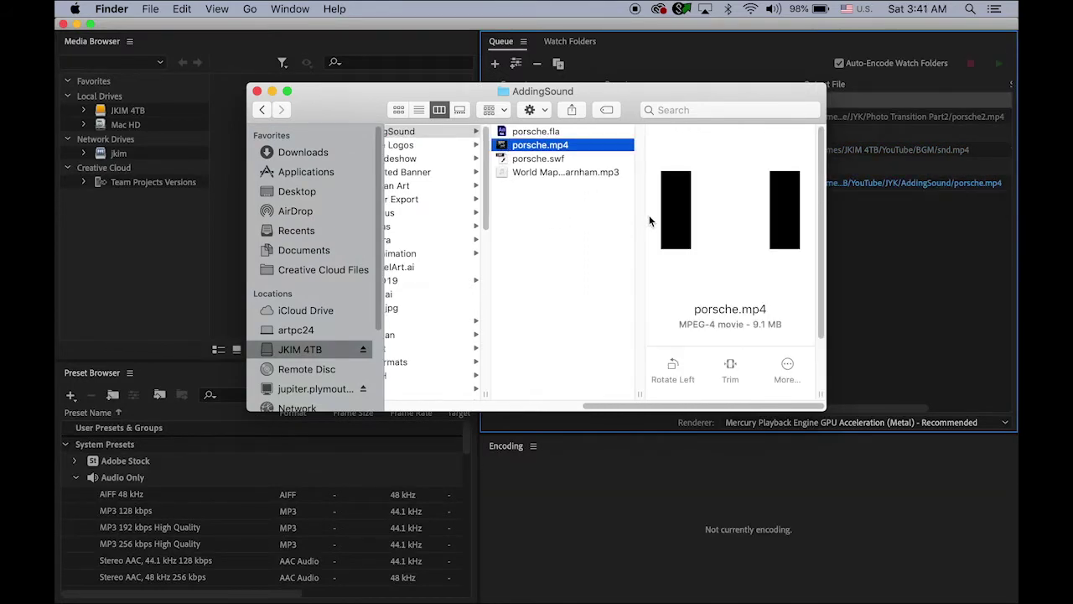
key("space")
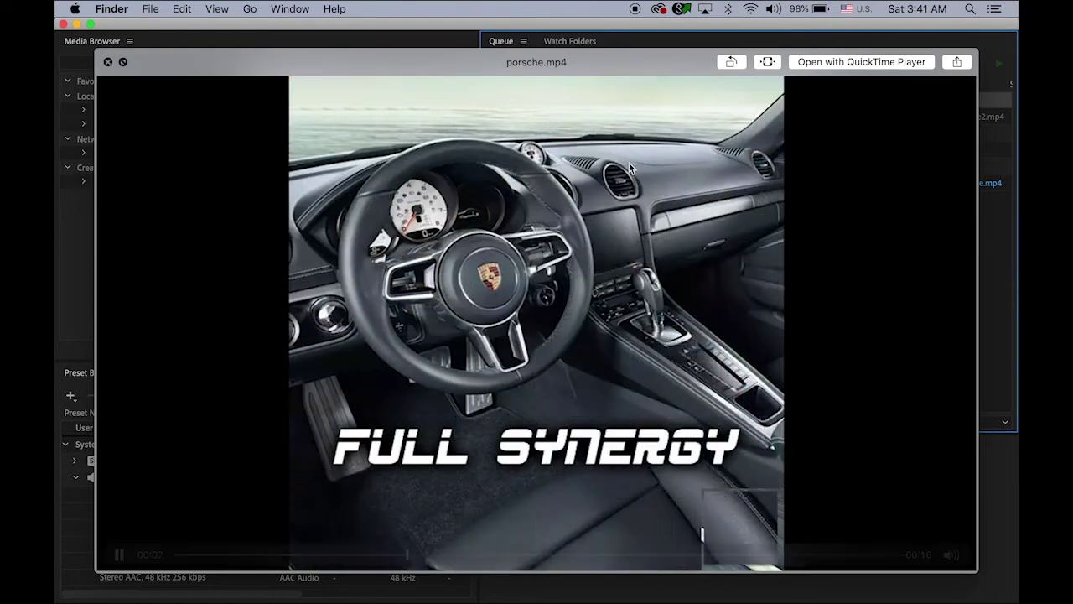
left_click(108, 63)
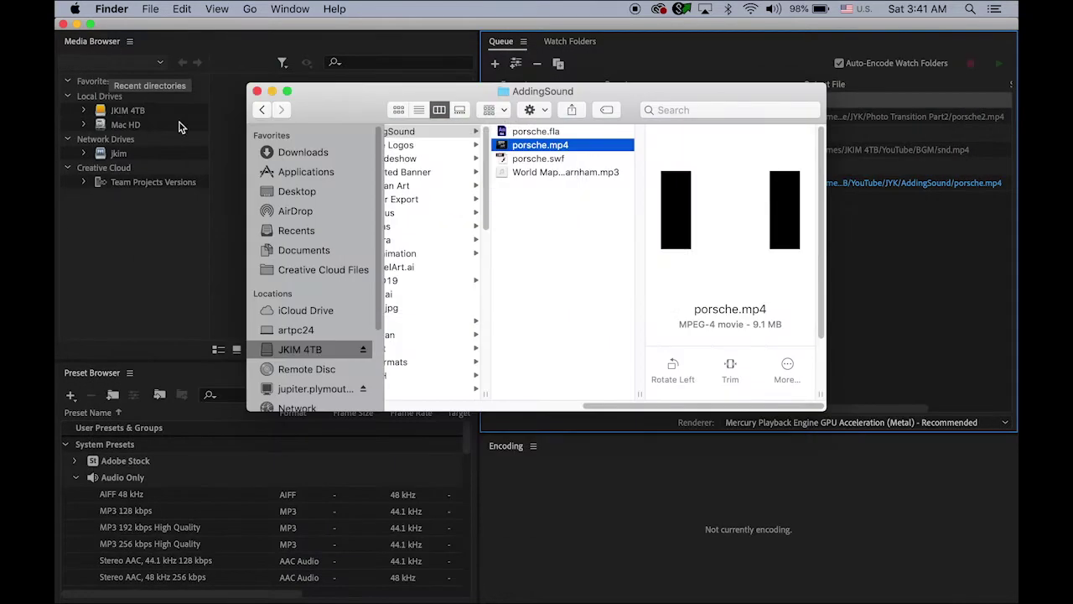
mouse_move(425, 596)
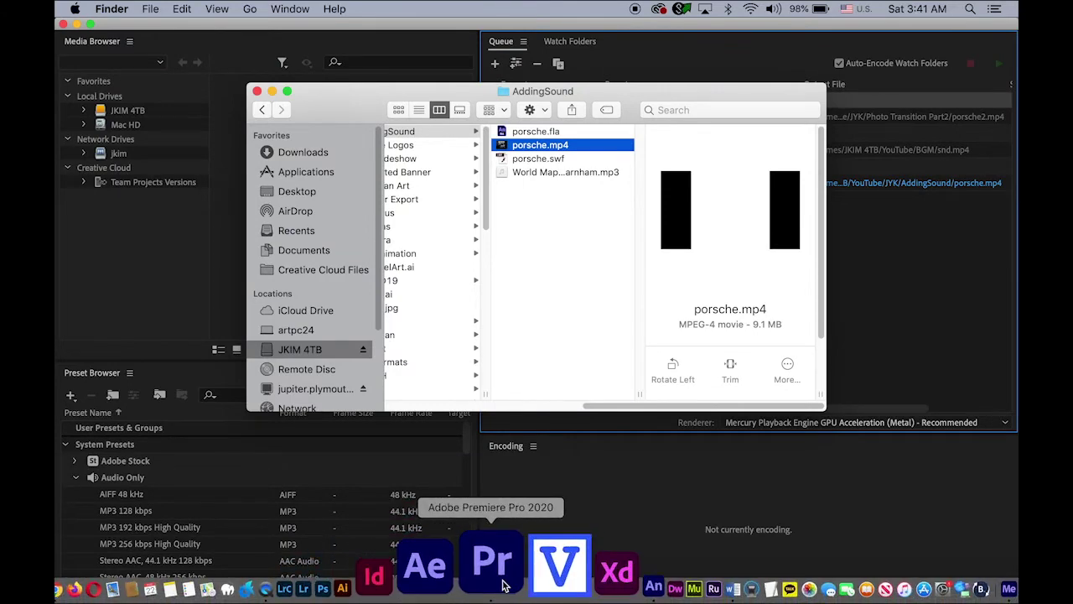
Switch to Premiere Pro and start a new project named porsche_final.
left_click(495, 591)
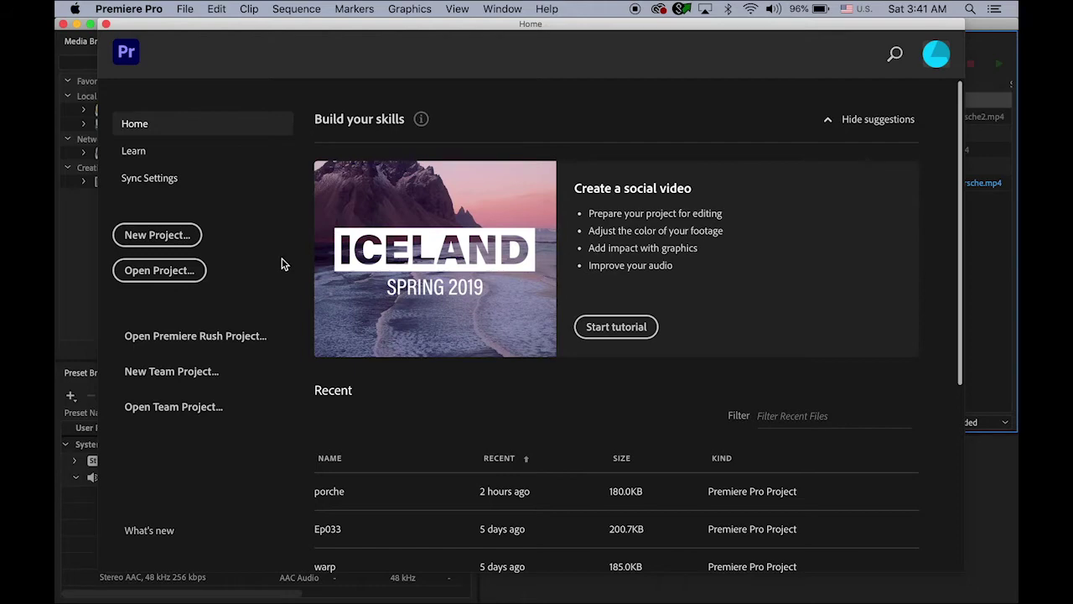
left_click(158, 235)
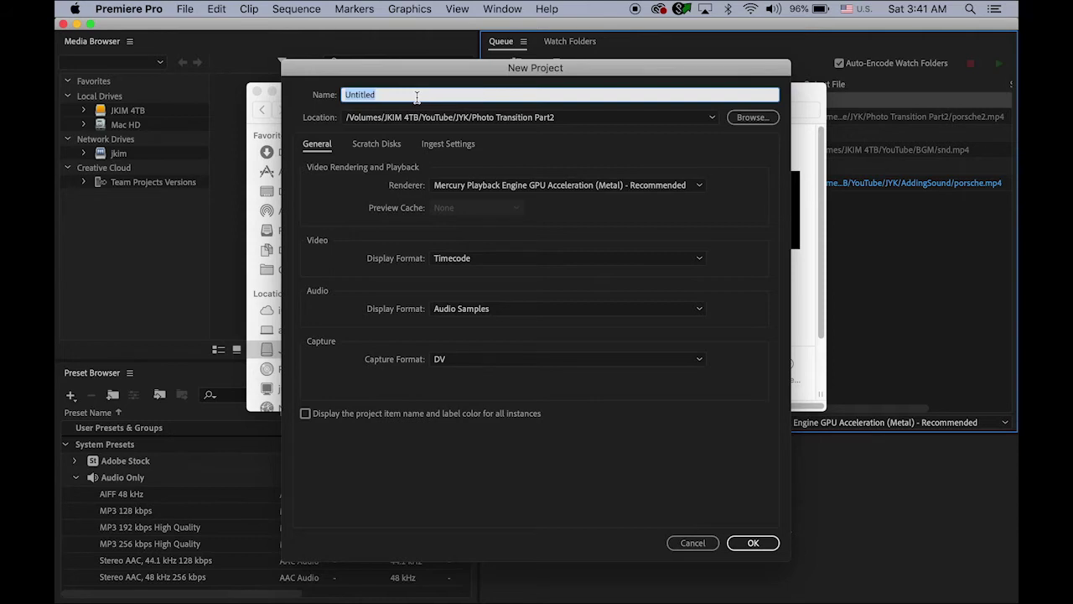
key("BackSpace")
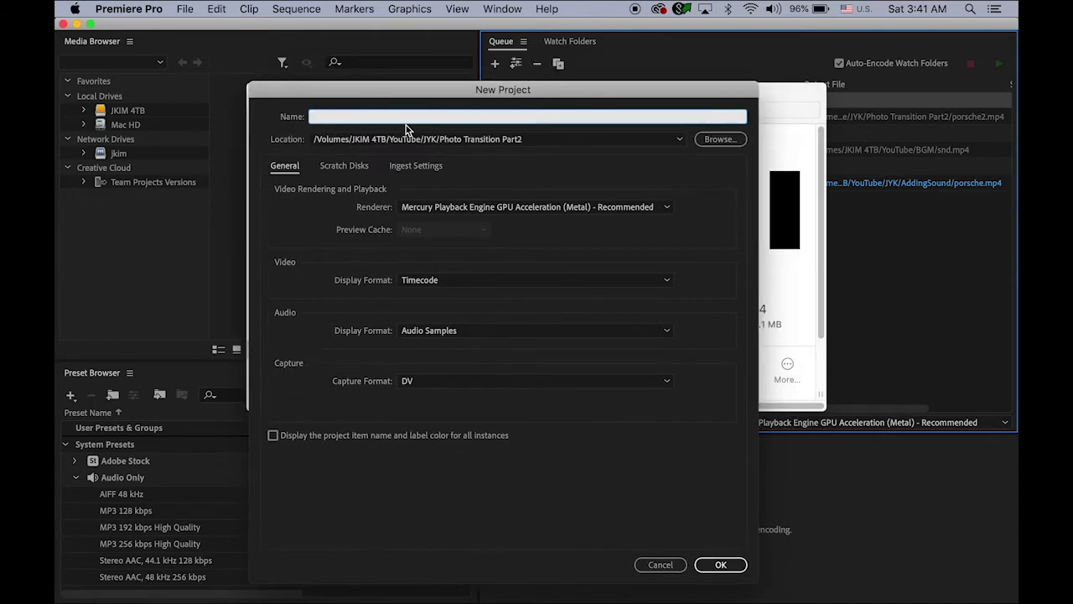
type("porsche_final")
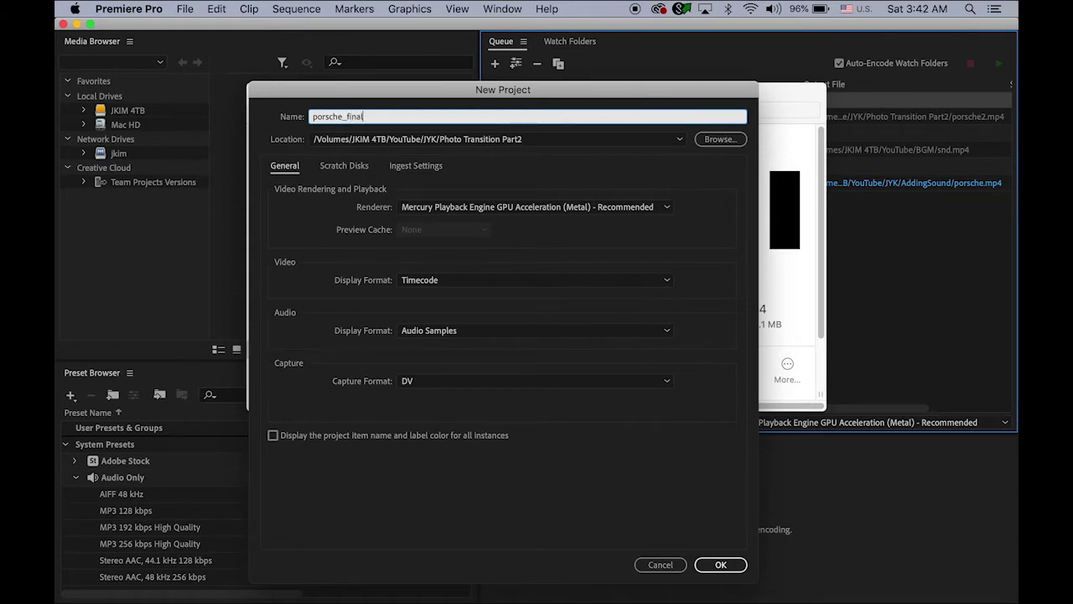
Set the project location to the AddingSound folder and create the project.
left_click(723, 141)
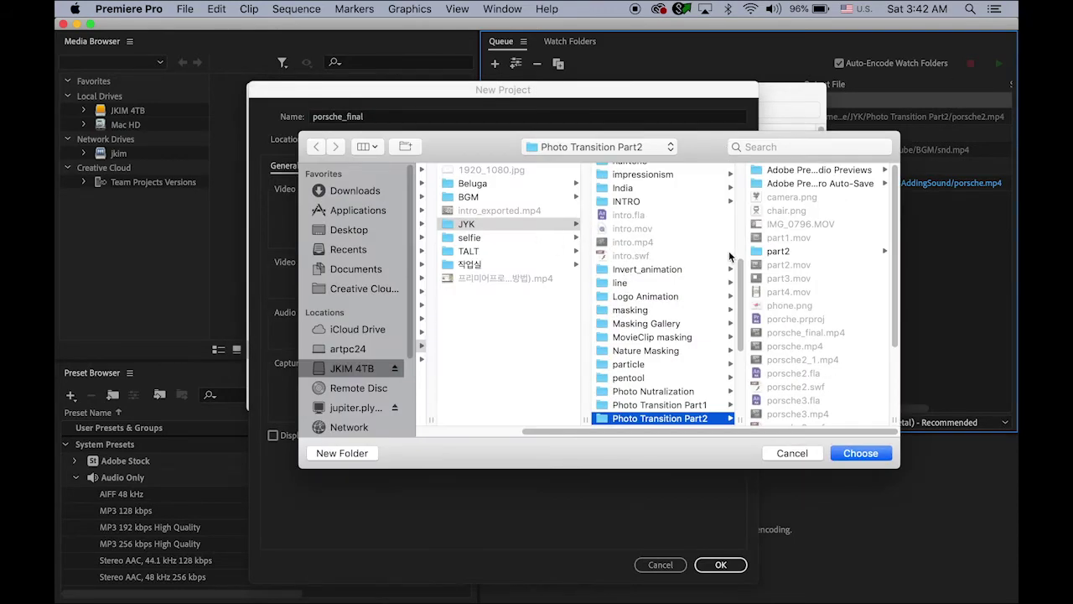
scroll(641, 252, "up", 5)
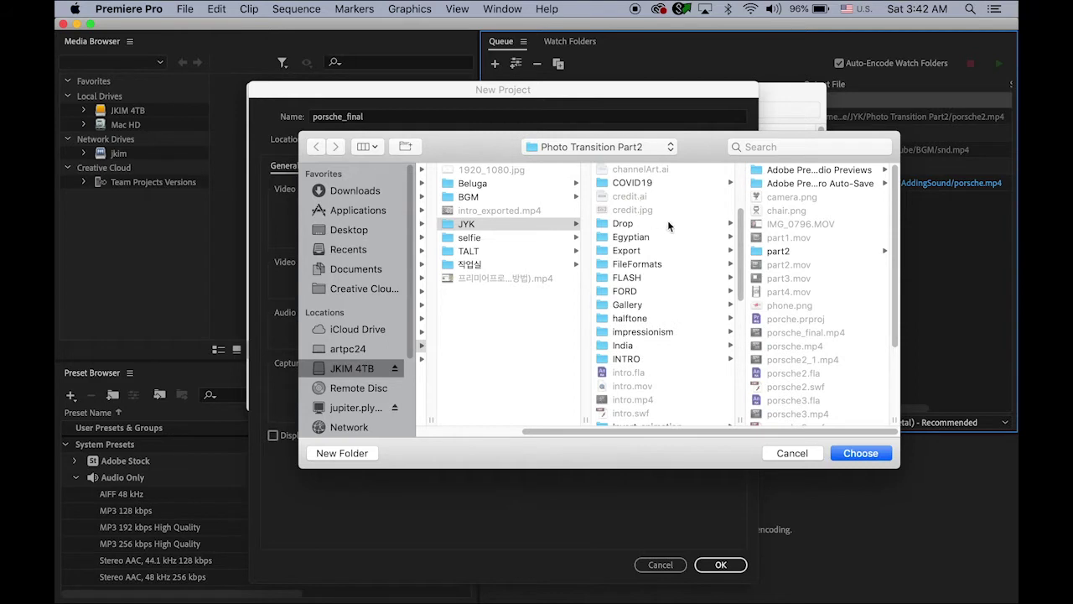
scroll(780, 259, "down", 2)
scroll(646, 293, "down", 5)
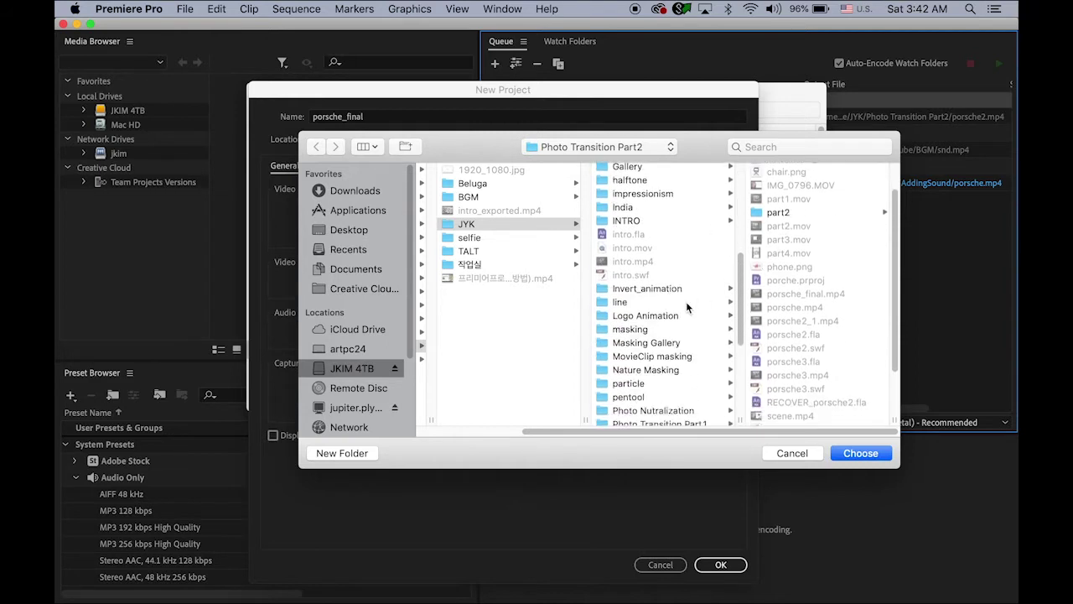
scroll(671, 239, "up", 8)
scroll(671, 239, "up", 2)
left_click(630, 171)
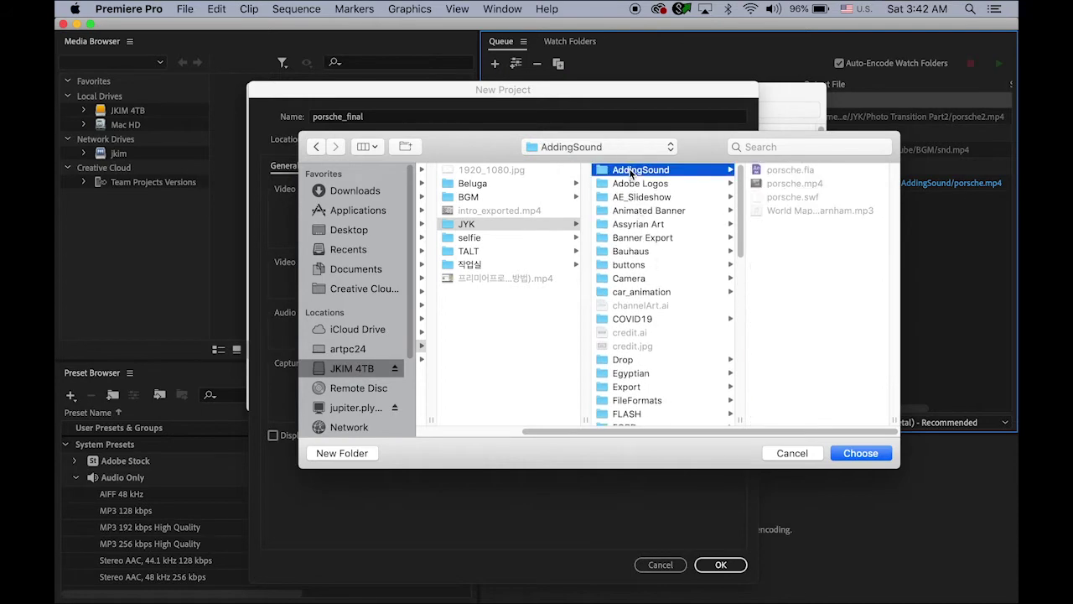
left_click(861, 454)
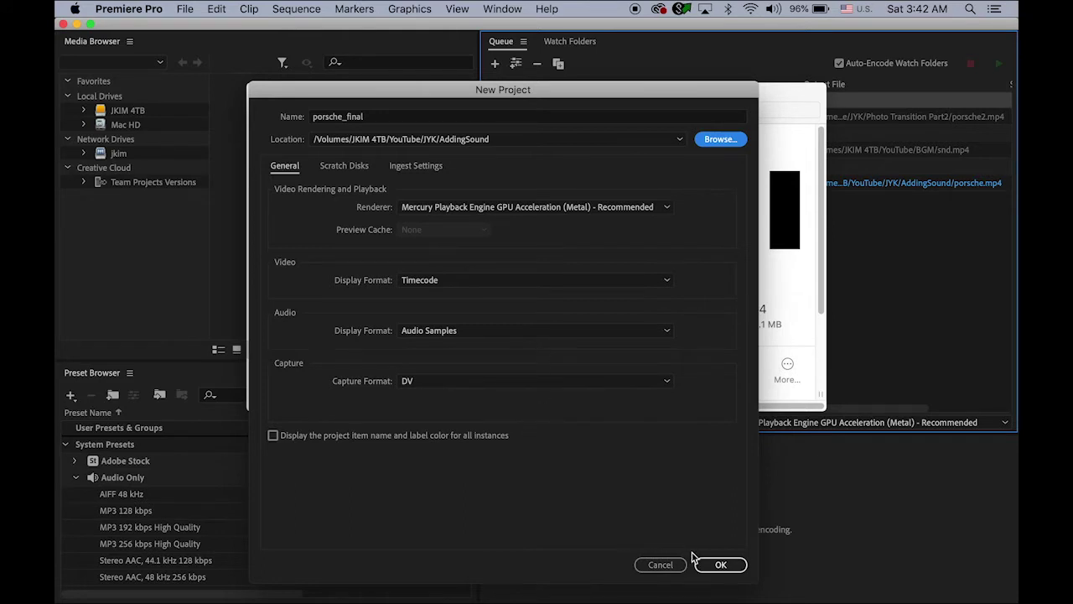
left_click(720, 567)
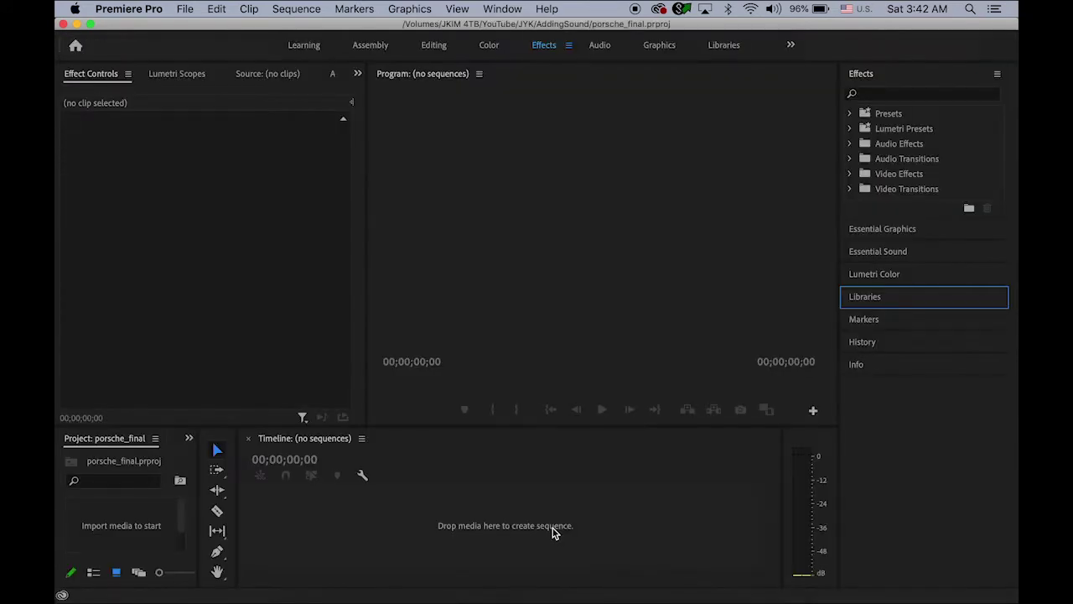
Import porsche.mp4 and the World Map MP3 together into the project.
left_click(184, 9)
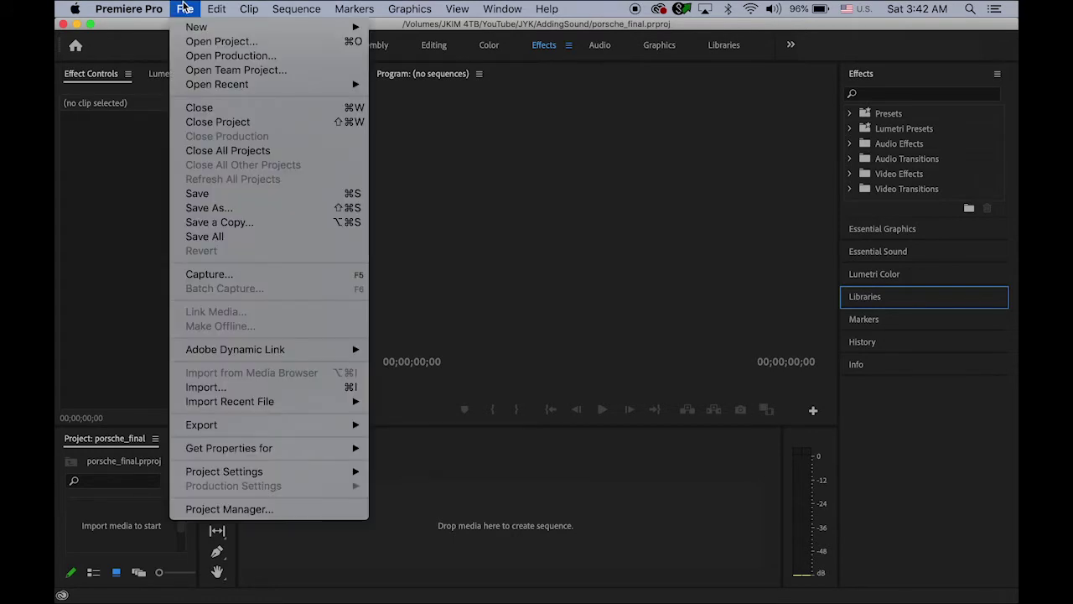
left_click(235, 388)
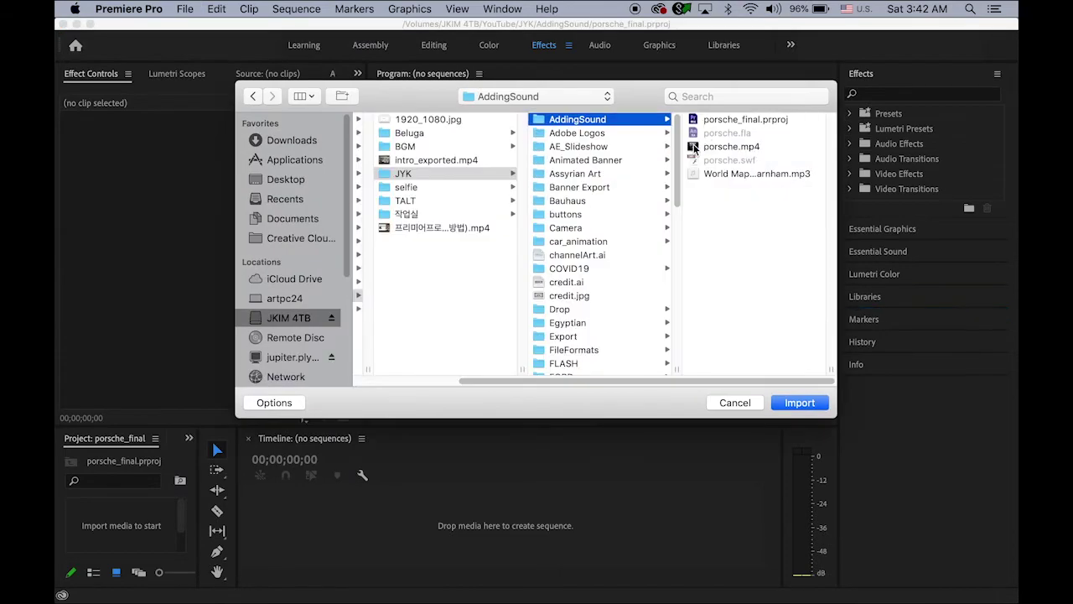
left_click(721, 146)
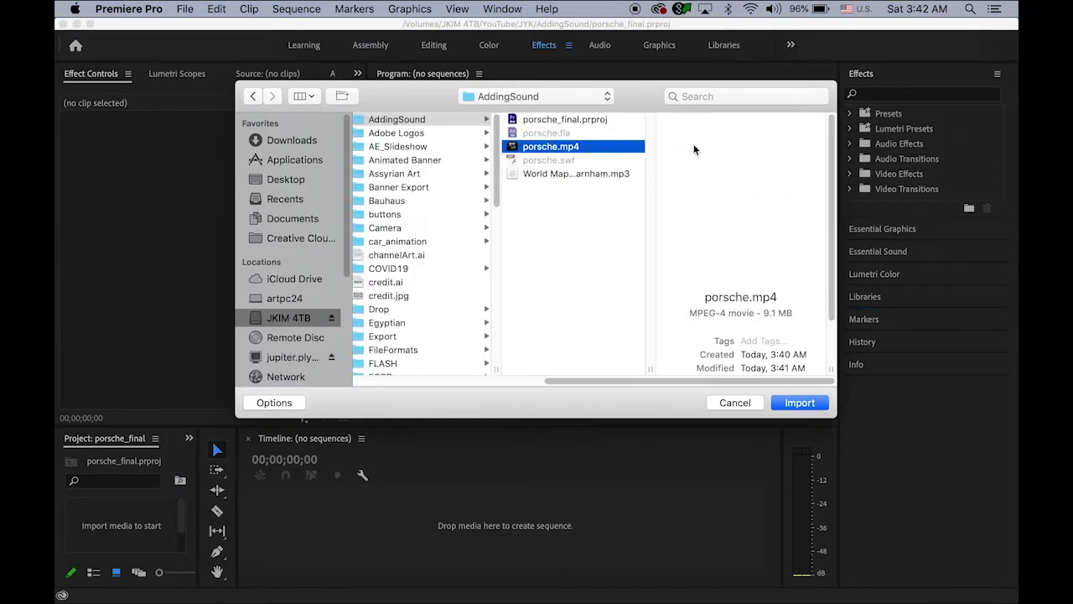
left_click(565, 175, "super")
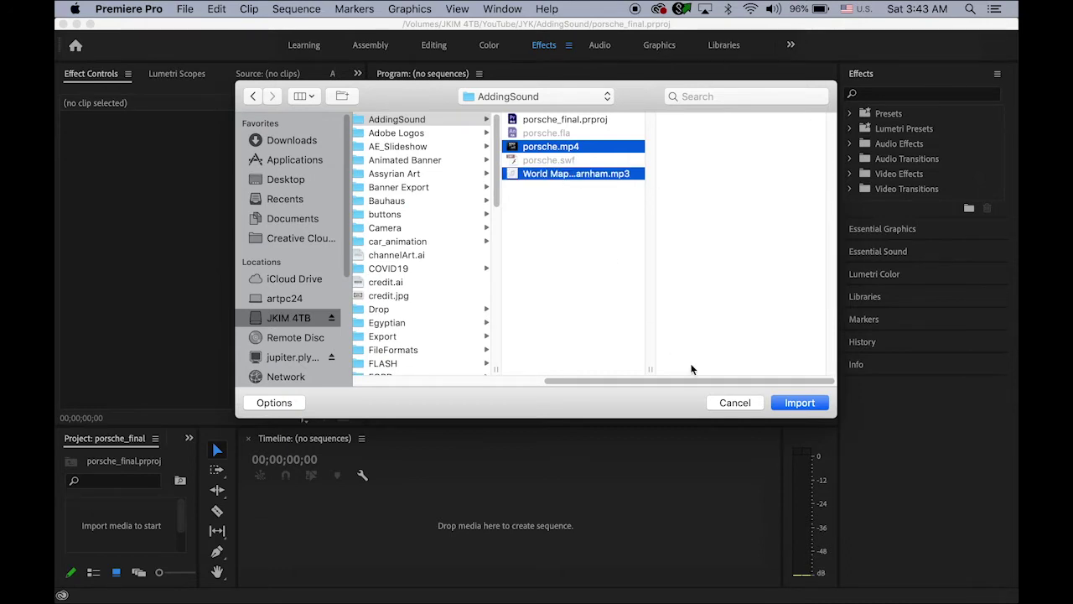
left_click(796, 403)
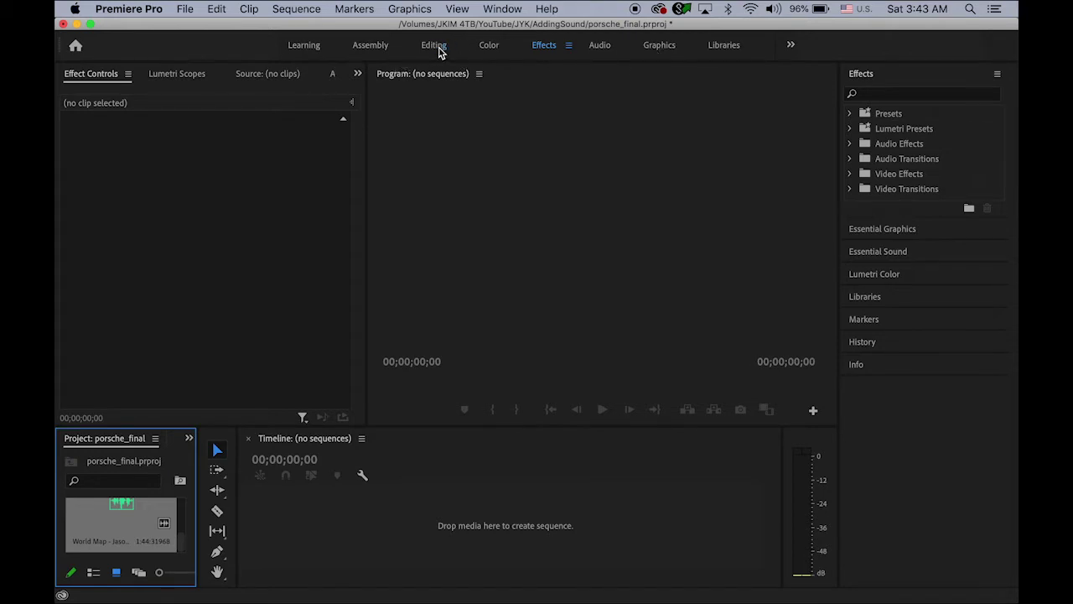
Switch to the Editing workspace and drag porsche.mp4 onto the timeline to create the porsche sequence.
left_click(439, 47)
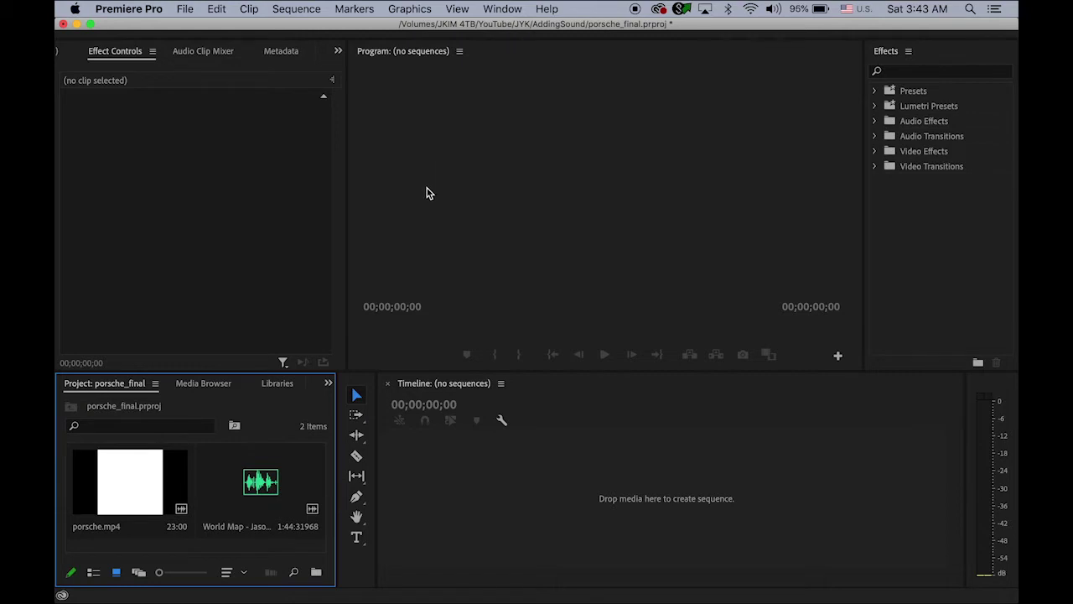
left_click(124, 479)
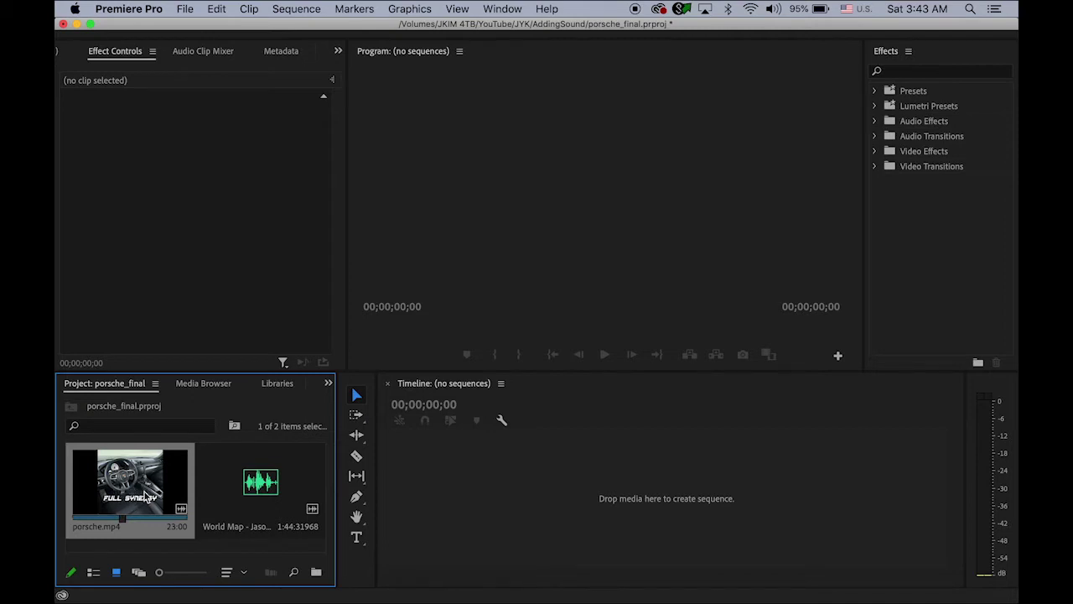
left_click_drag(124, 484, 525, 483)
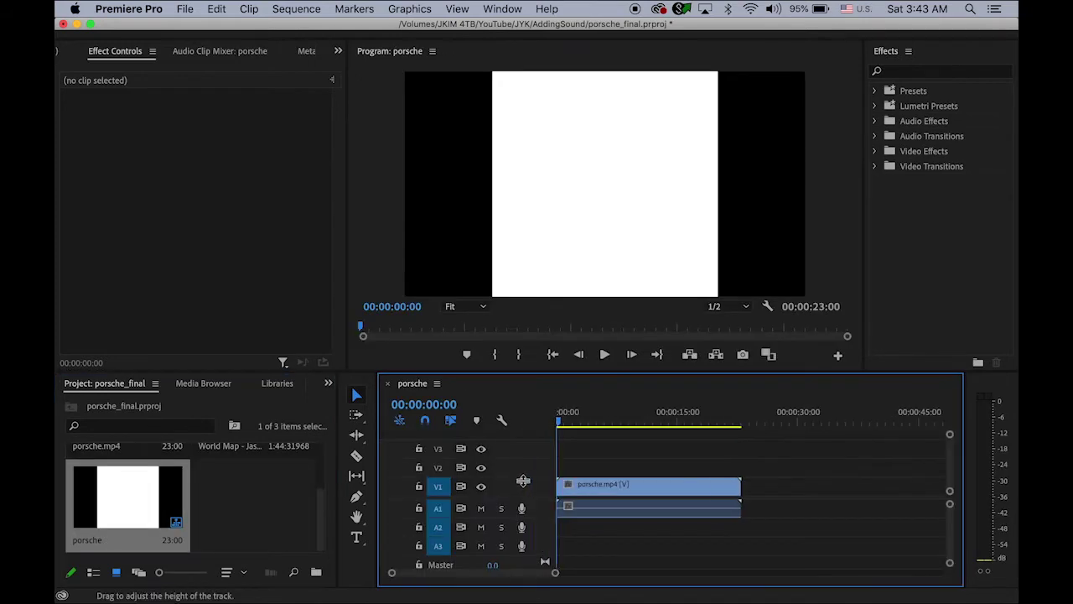
Play back the porsche sequence, then return the playhead to its start.
left_click(604, 354)
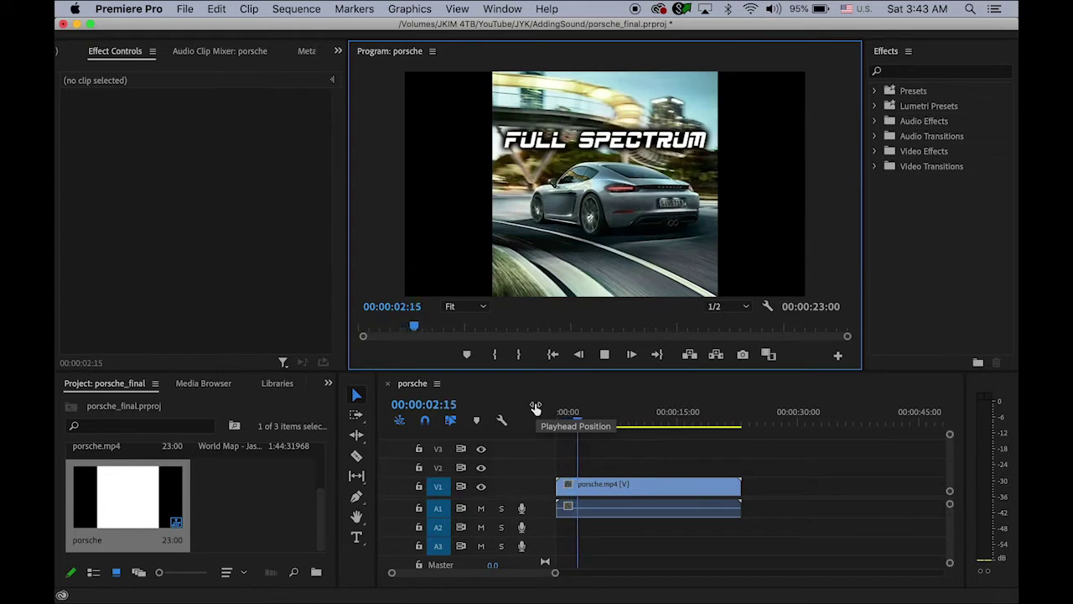
left_click(604, 355)
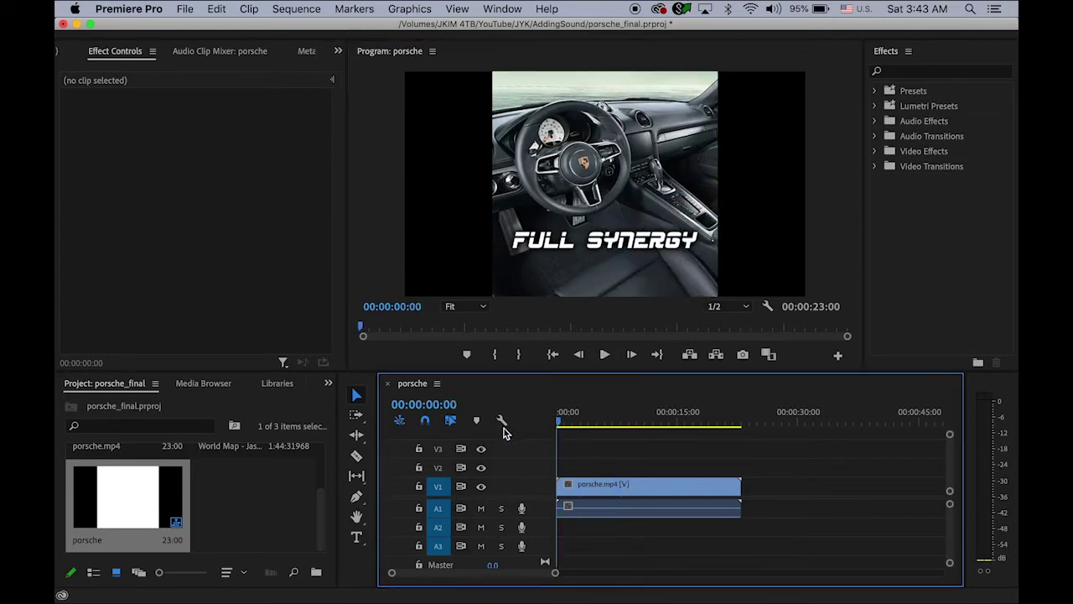
left_click(506, 433)
key("Home")
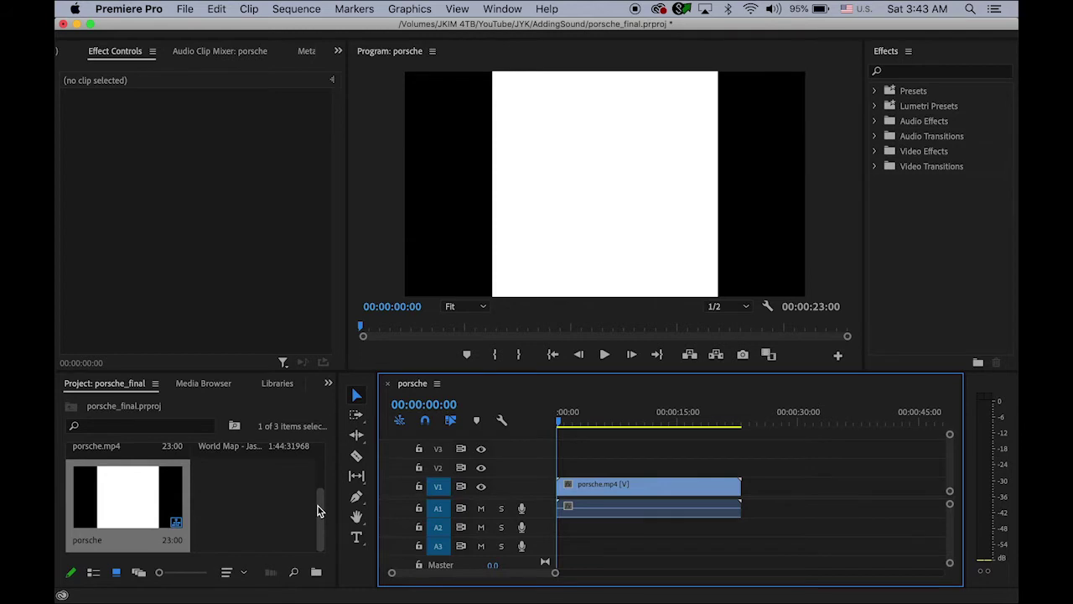
left_click_drag(319, 510, 323, 471)
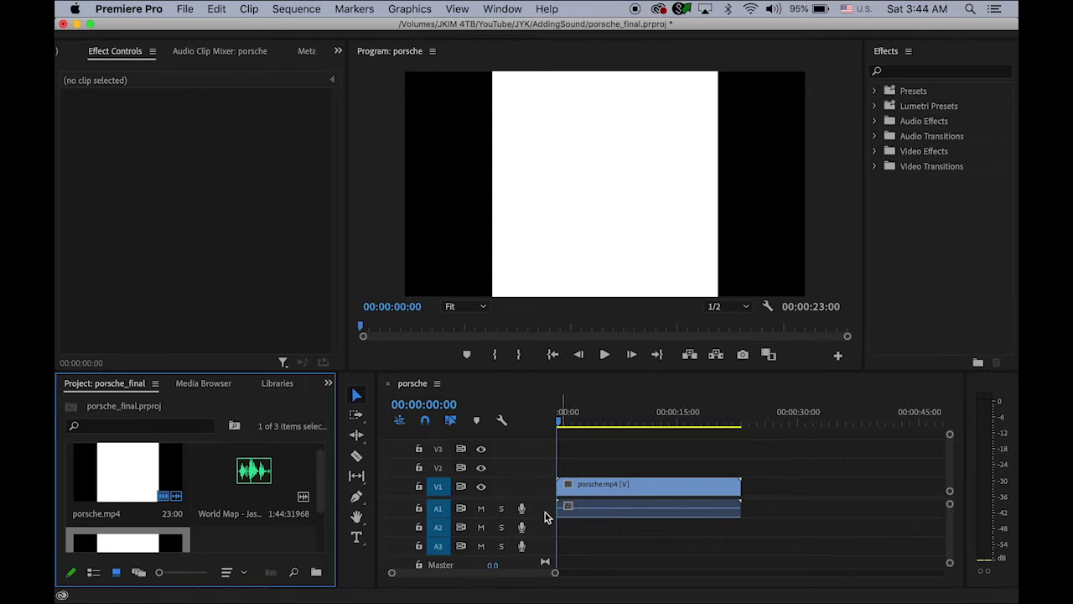
Mute track A1's original audio and drag the World Map music onto track A2.
left_click(481, 509)
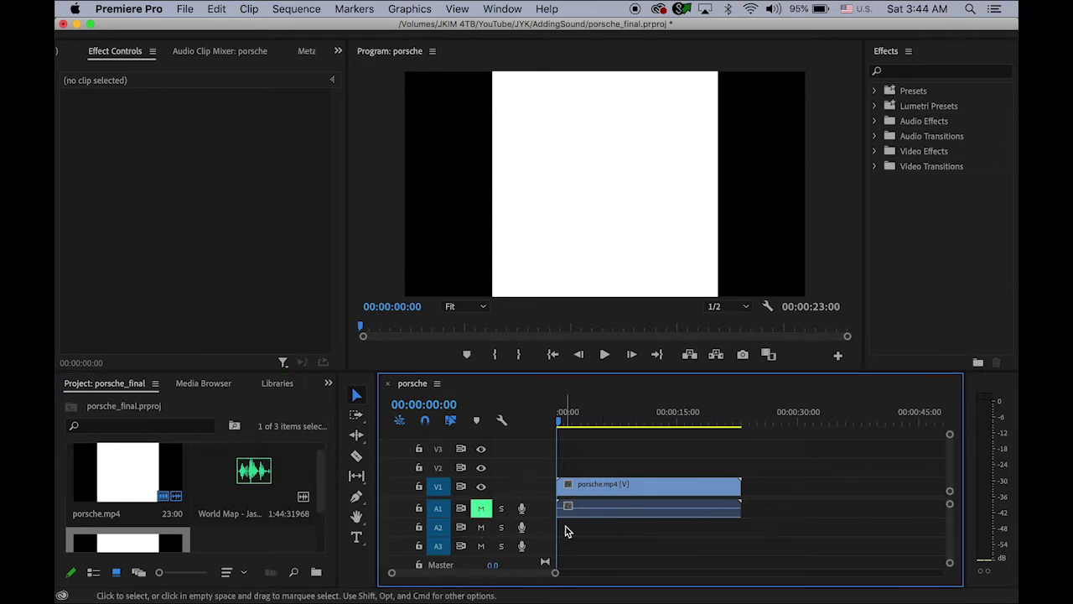
left_click(251, 475)
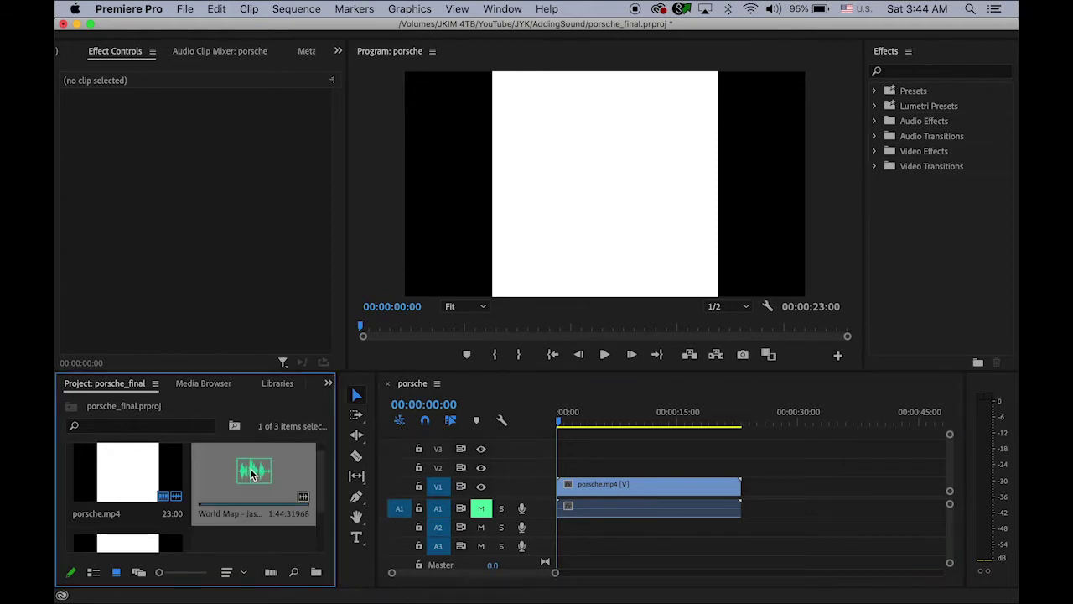
left_click_drag(251, 475, 560, 537)
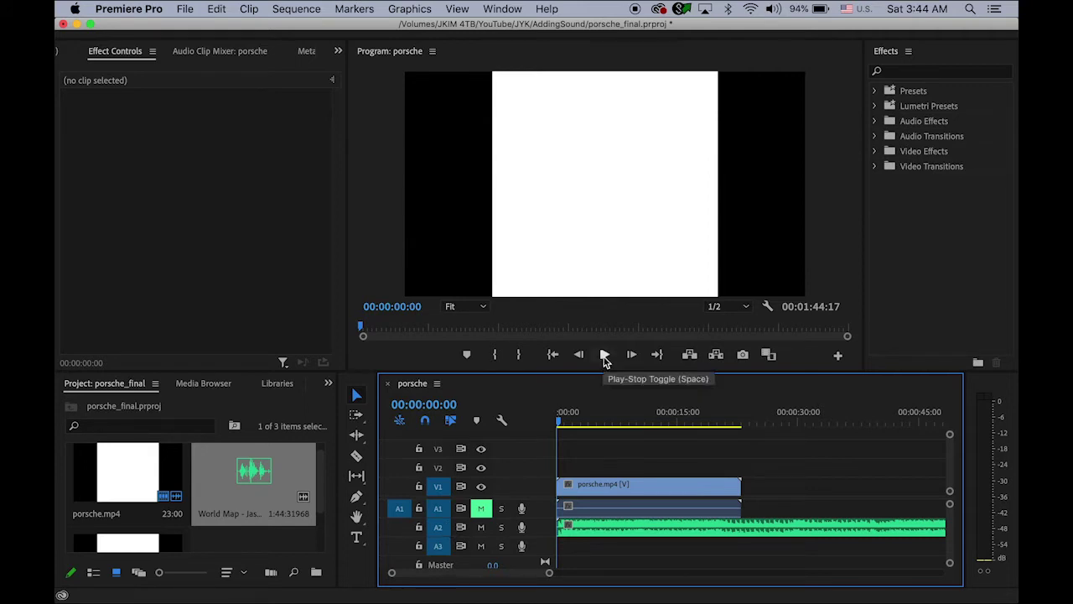
left_click(604, 356)
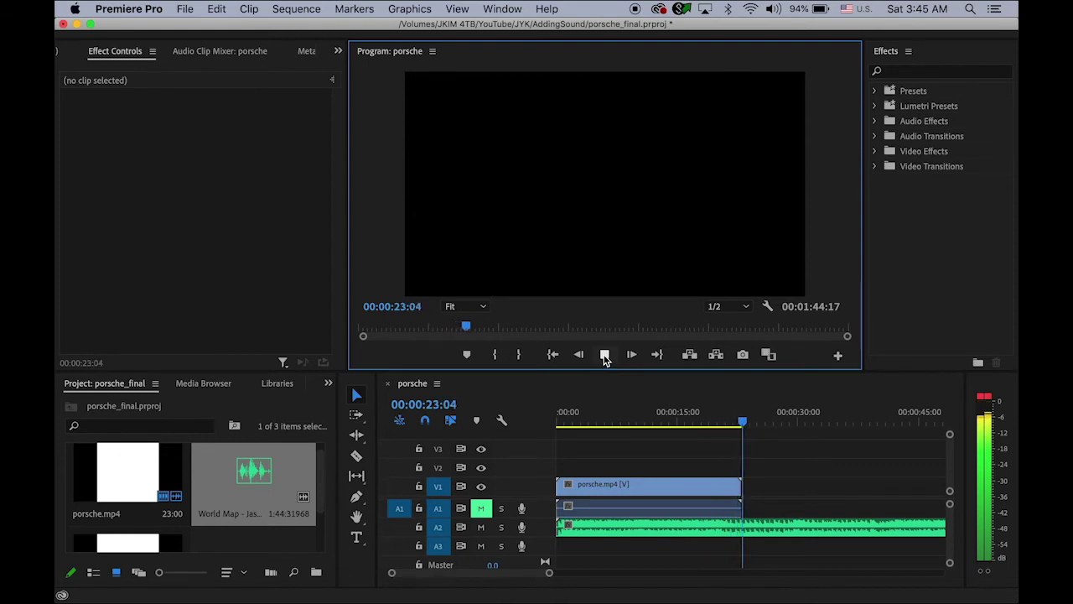
left_click(604, 356)
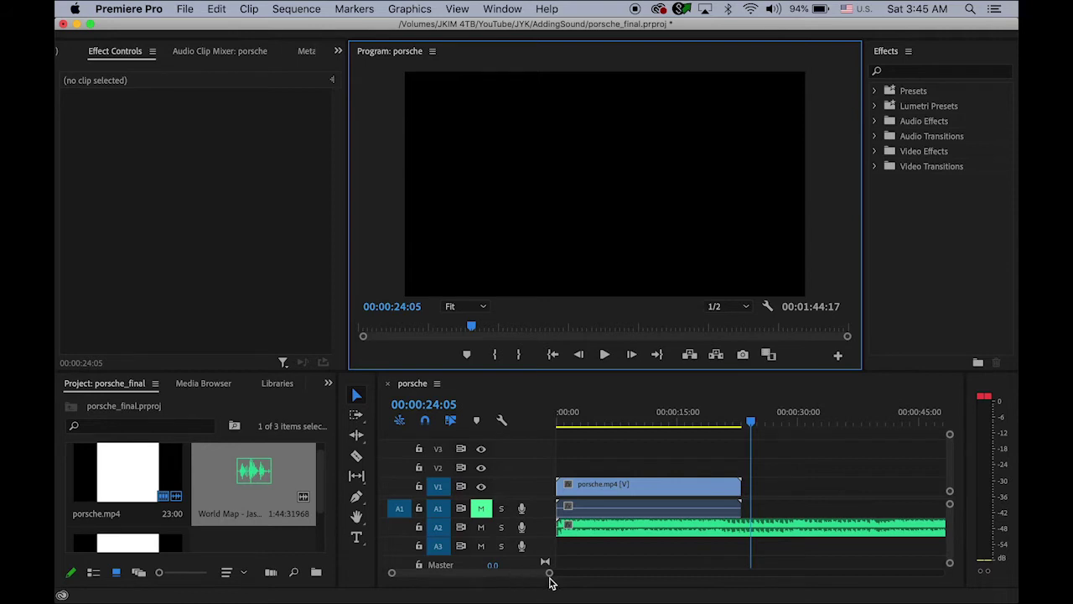
Move the playhead to exactly 00:00:23:00 and razor-cut the World Map clip on A2 there.
mouse_move(548, 574)
left_mouse_down()
mouse_move(589, 576)
mouse_move(503, 575)
mouse_move(654, 582)
mouse_move(579, 580)
left_mouse_up()
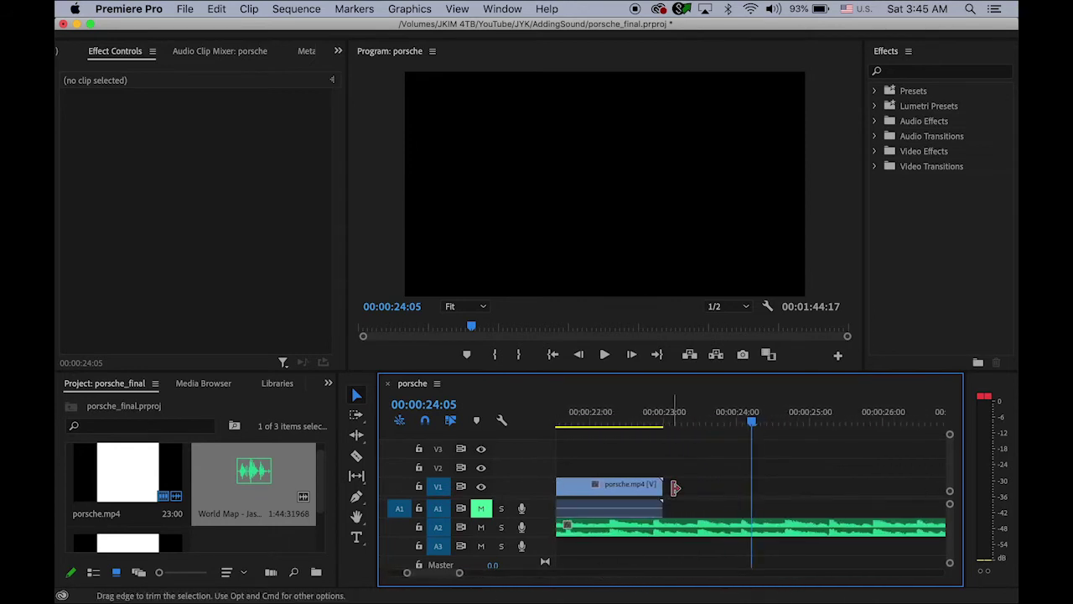
left_click_drag(753, 427, 666, 432)
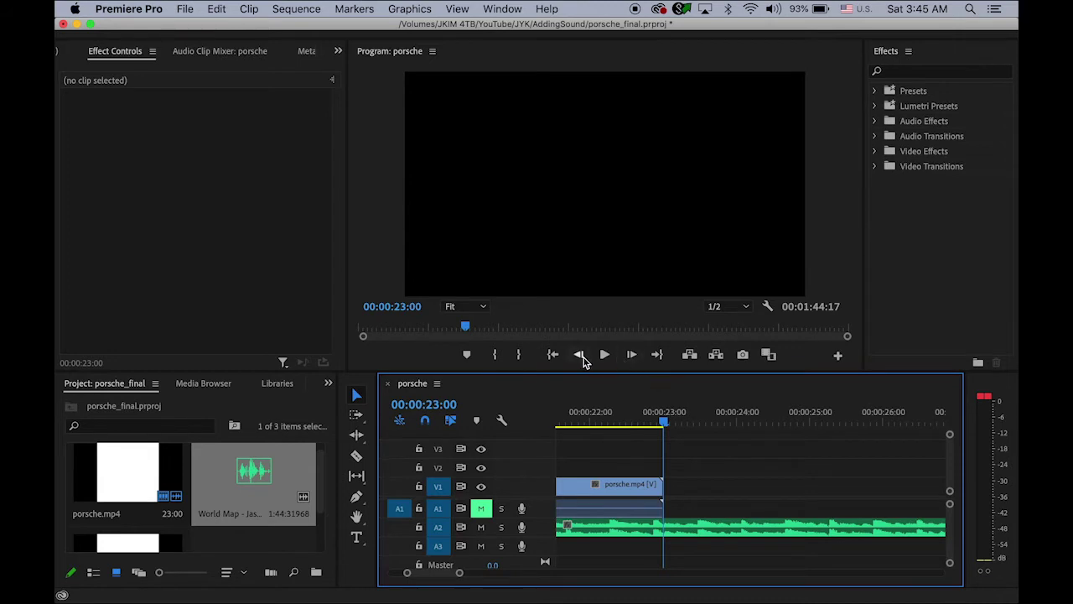
left_click(585, 359)
left_click(585, 359)
left_click(633, 357)
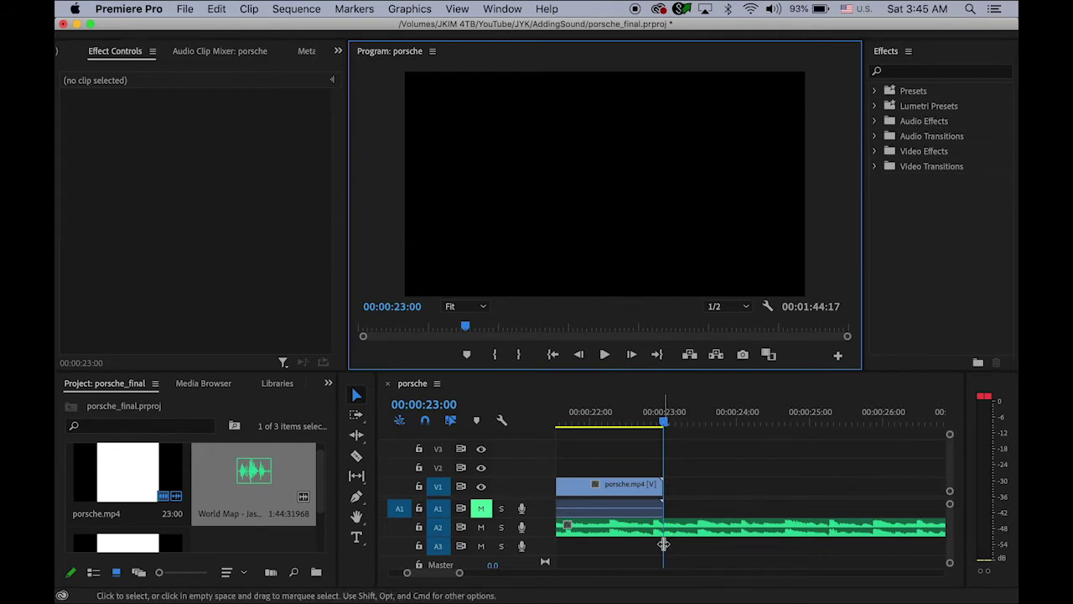
left_click(356, 460)
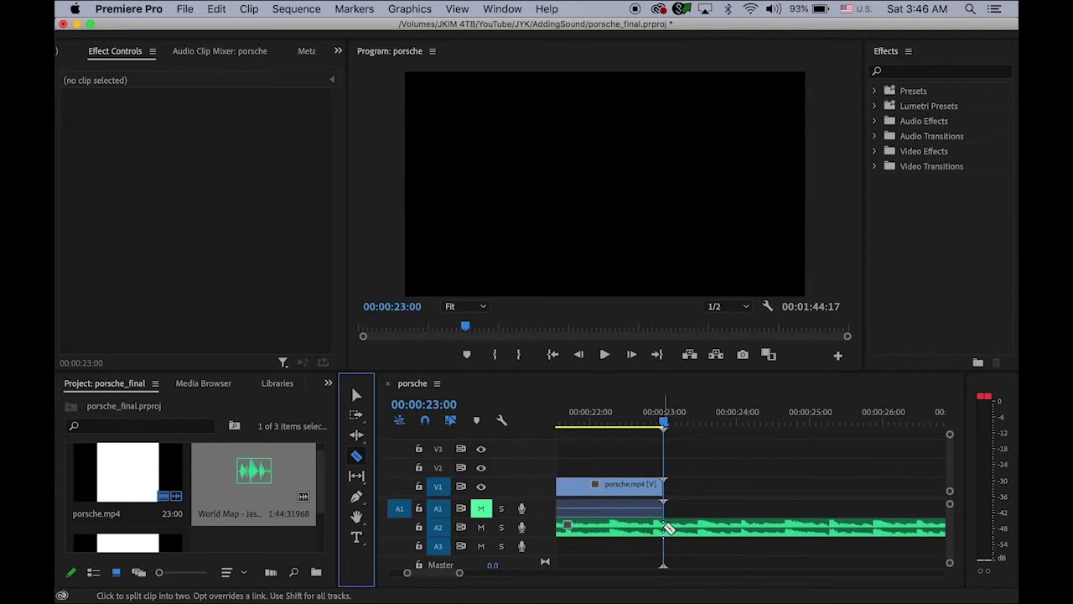
left_click(670, 527)
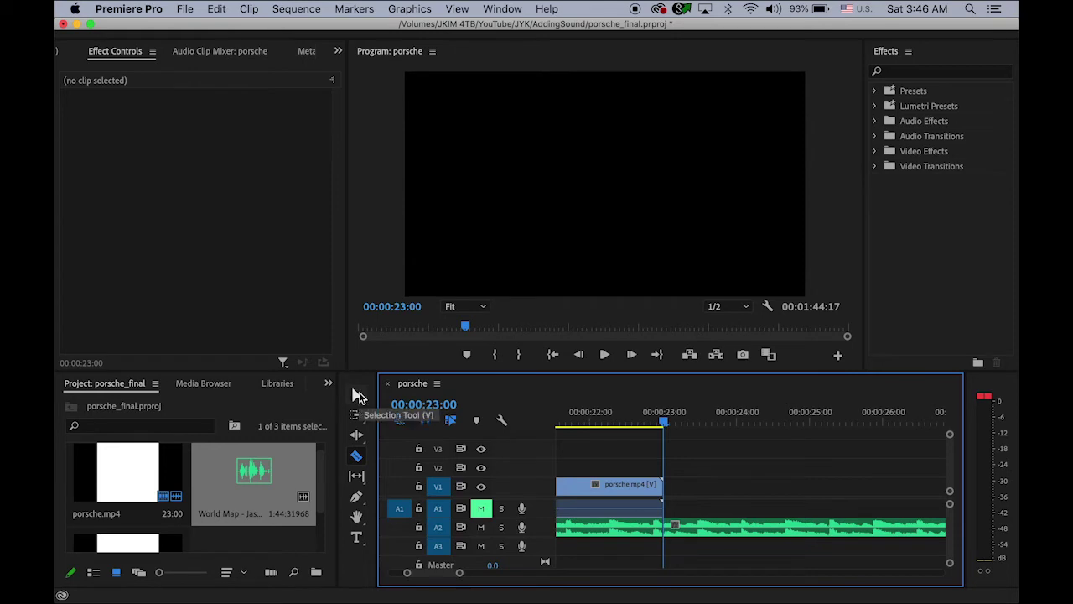
Delete the World Map music segment past 00:00:23:00, leaving the remaining clip selected.
left_click(358, 396)
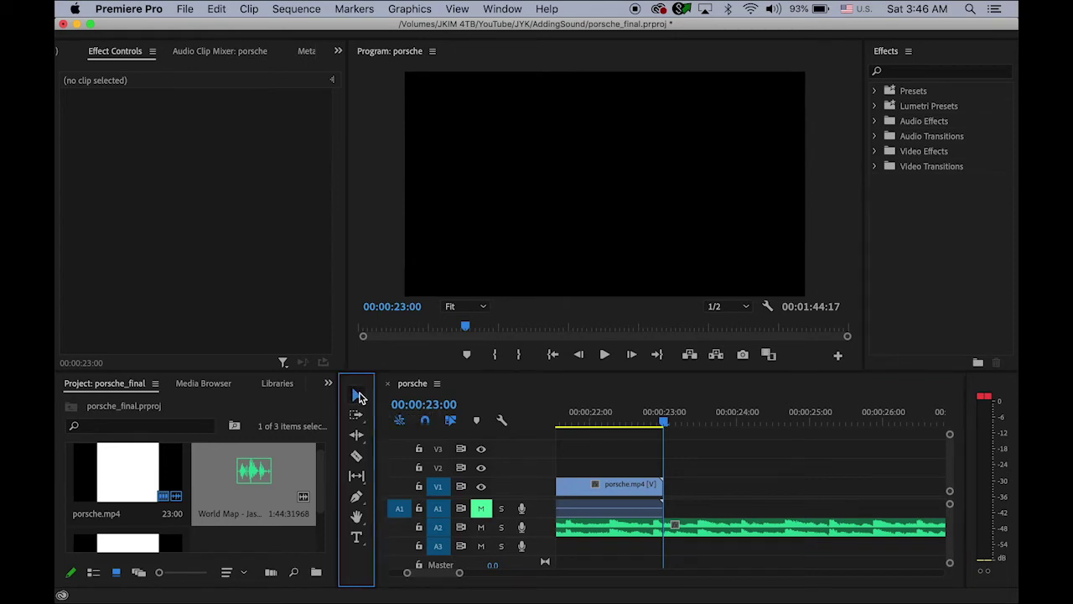
left_click(747, 532)
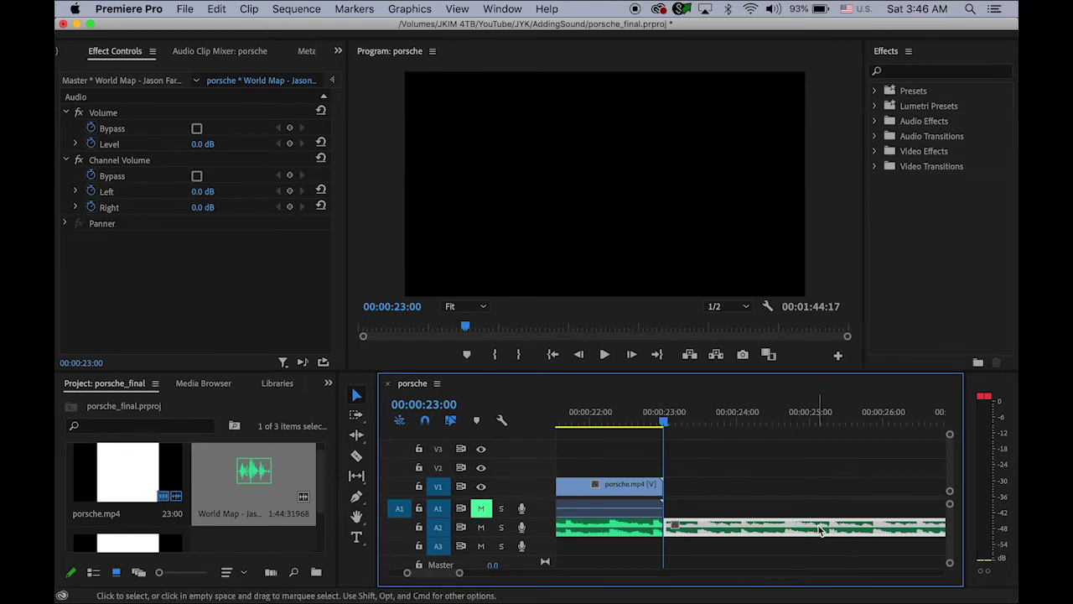
key("Delete")
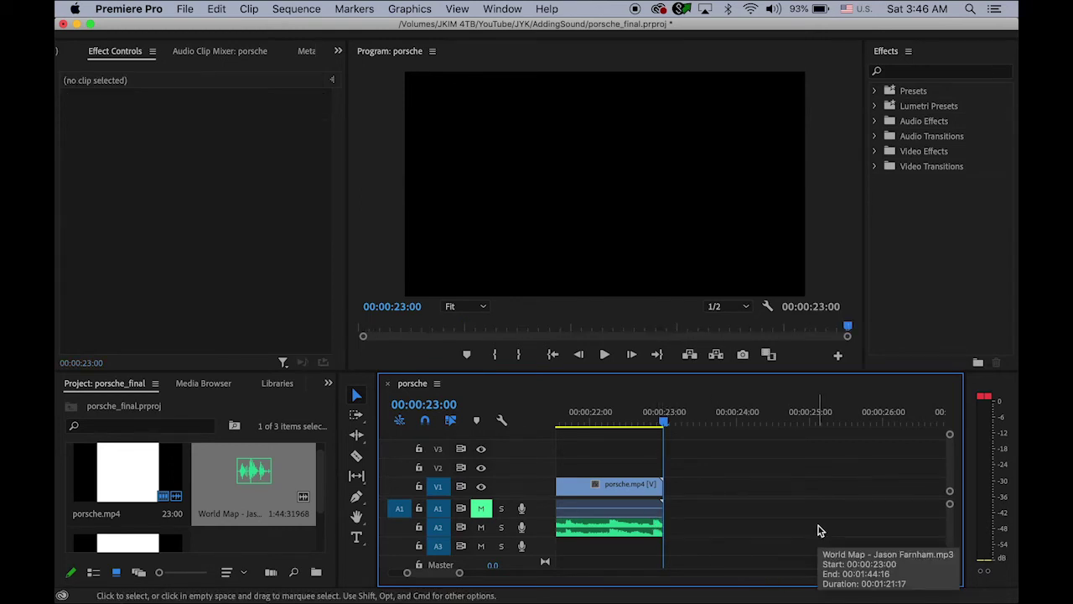
left_click(597, 529)
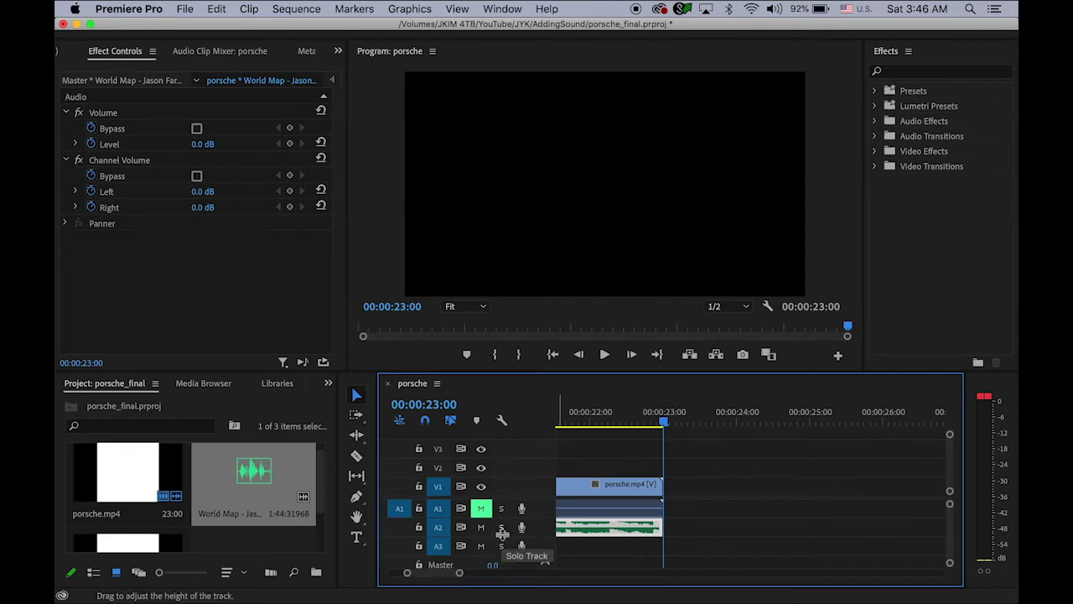
key("XF86AudioRaiseVolume")
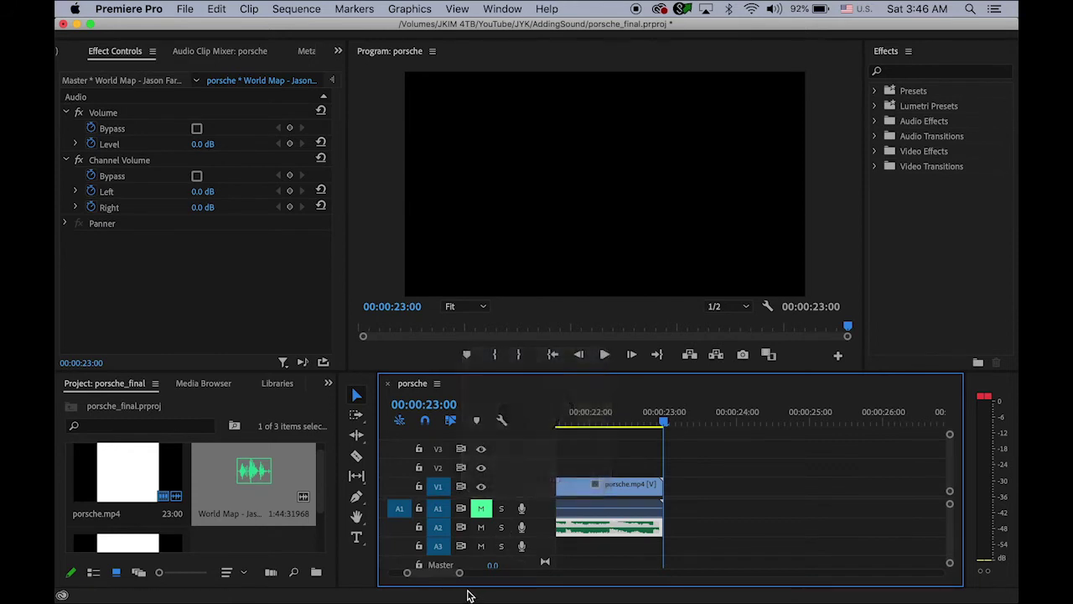
left_click_drag(454, 579, 413, 576)
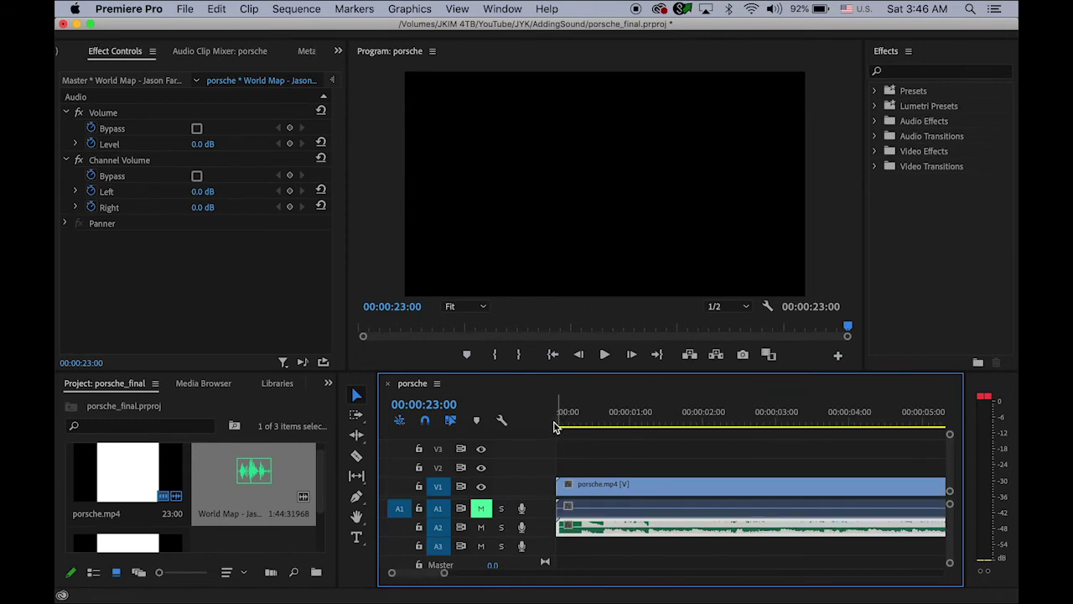
key("XF86AudioRaiseVolume")
left_click(560, 419)
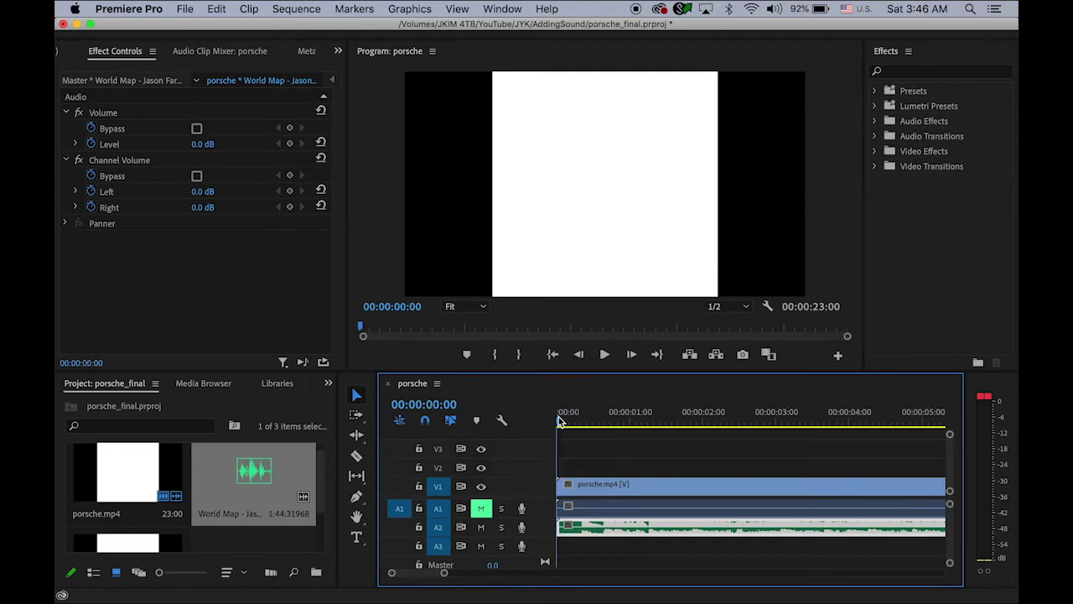
left_click(552, 355)
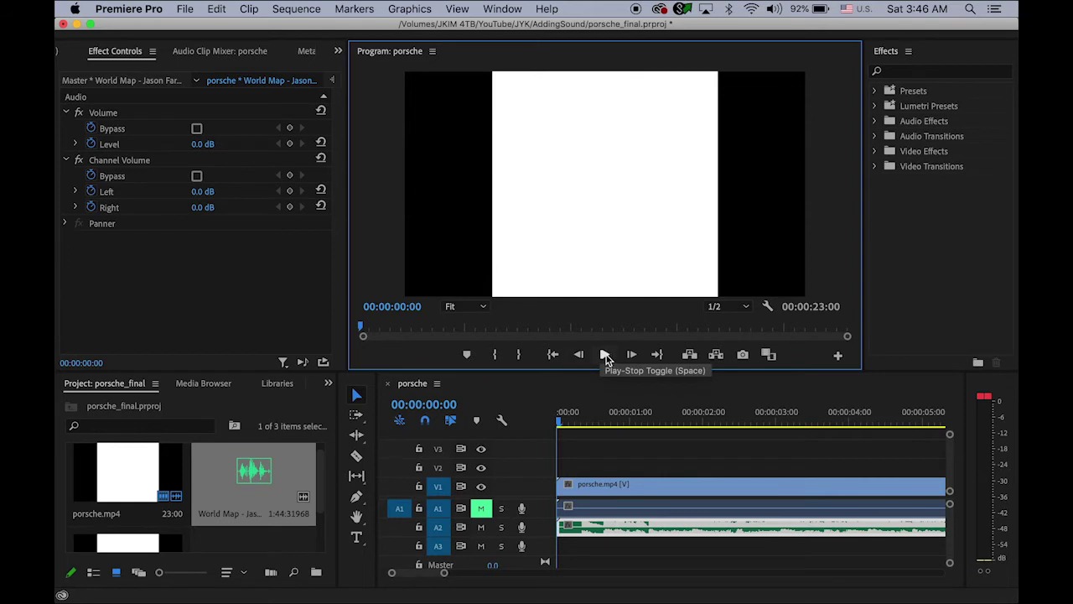
left_click(605, 356)
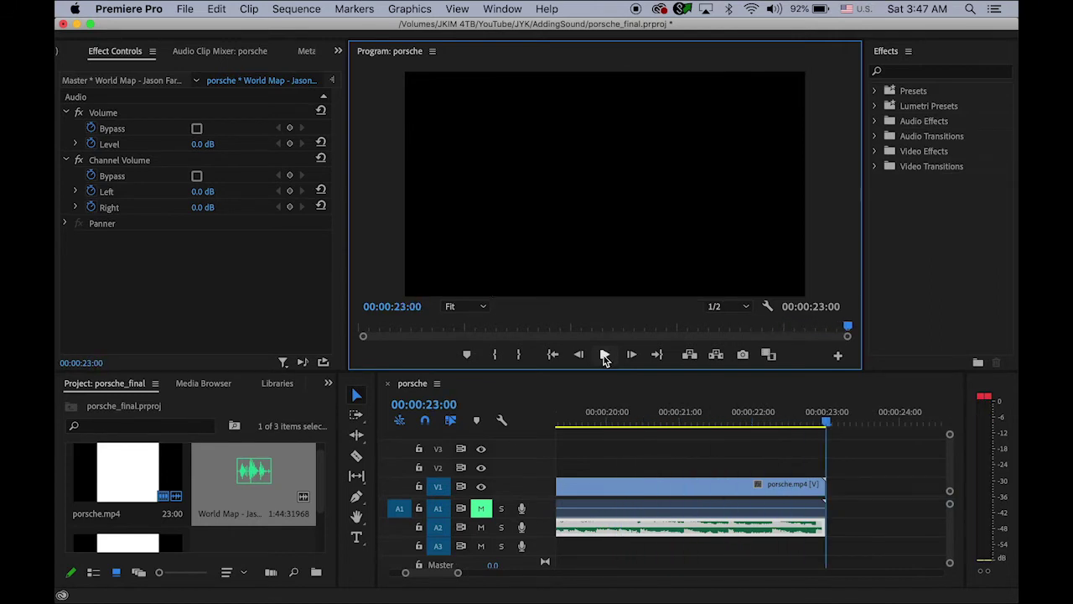
left_click(605, 354)
left_click(537, 438)
key("Home")
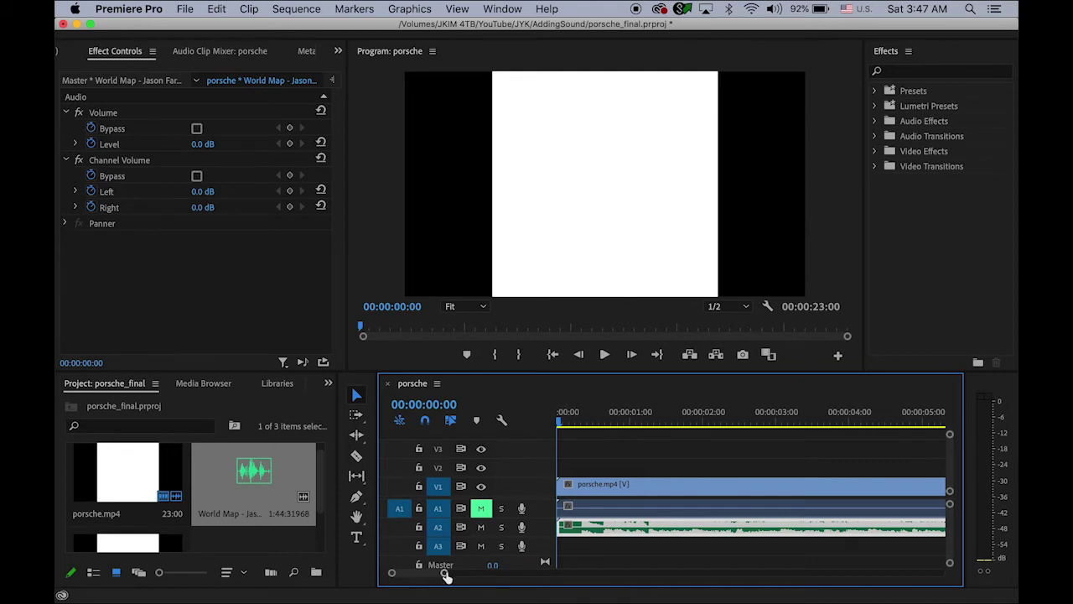
left_click_drag(443, 573, 474, 579)
left_click(574, 418)
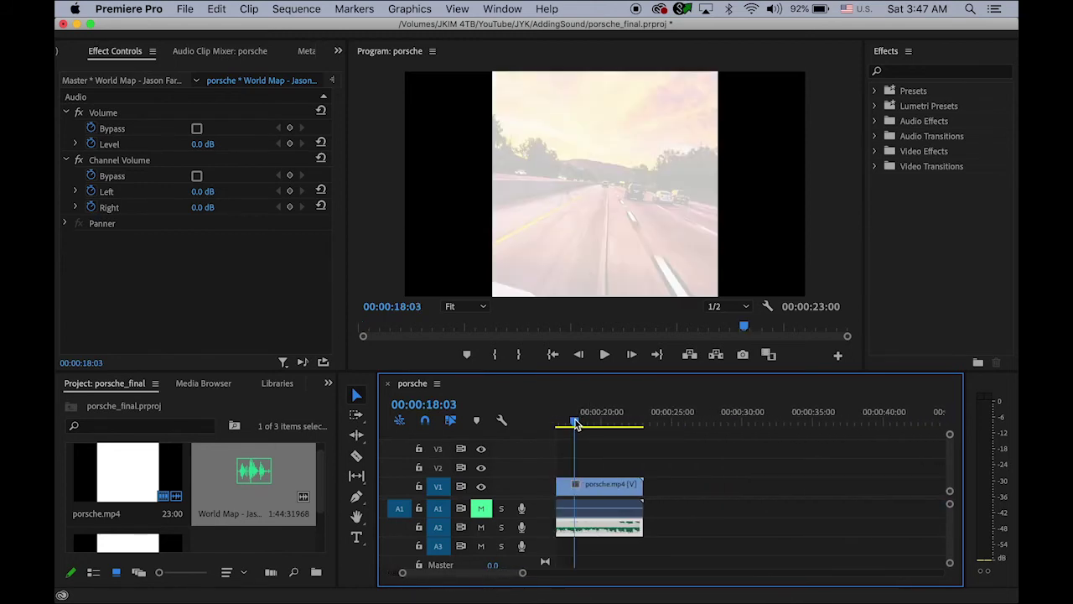
left_click_drag(576, 424, 614, 428)
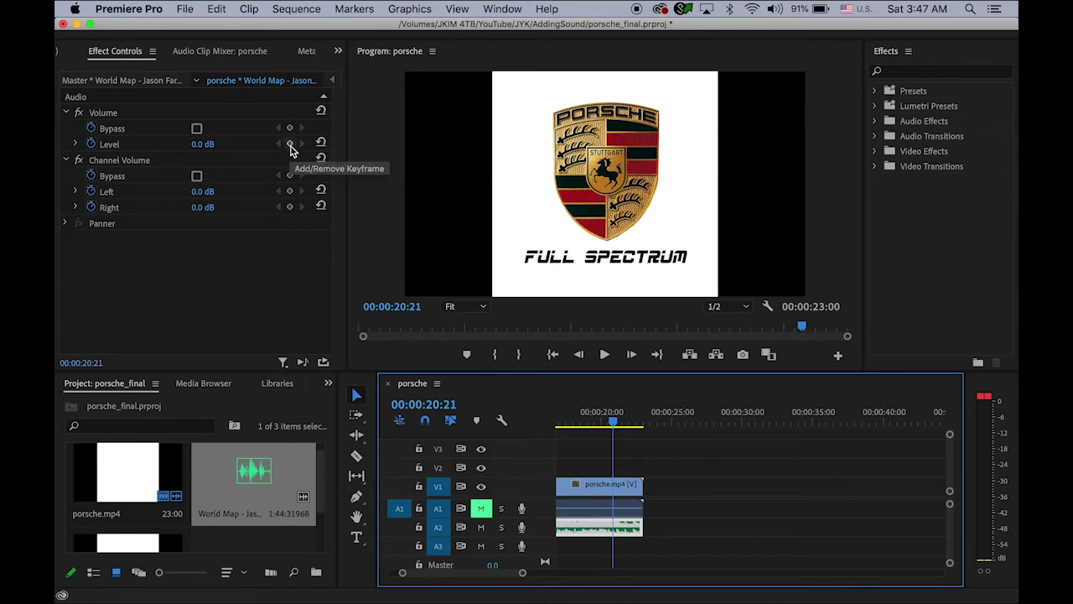
Add Level keyframes at 00:00:20:21 and 00:00:22:23, dragging the second down to -281.1 dB.
left_click(290, 149)
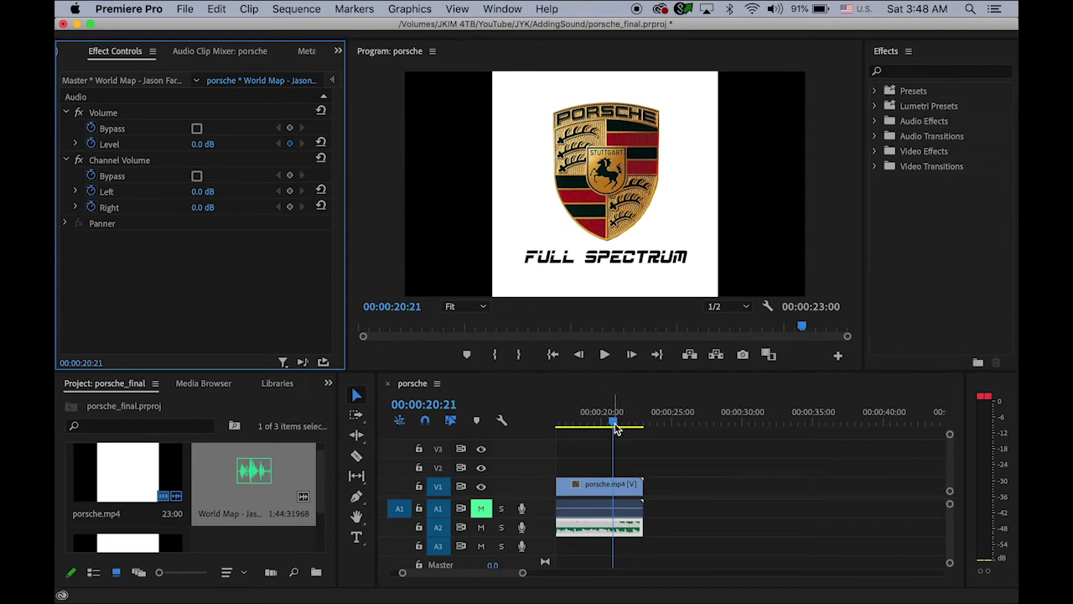
left_click(657, 355)
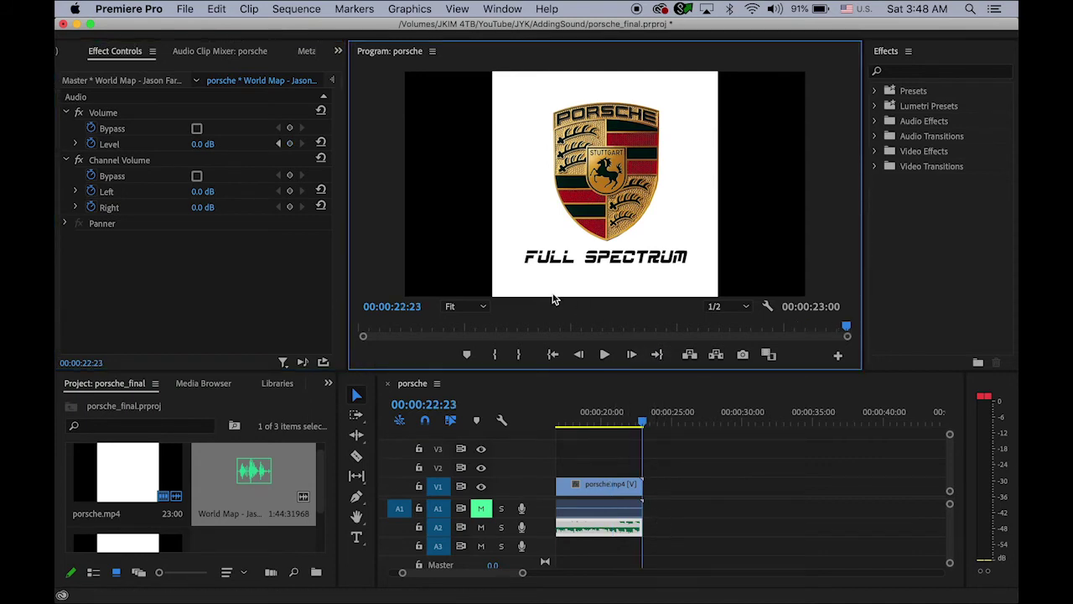
left_click(290, 146)
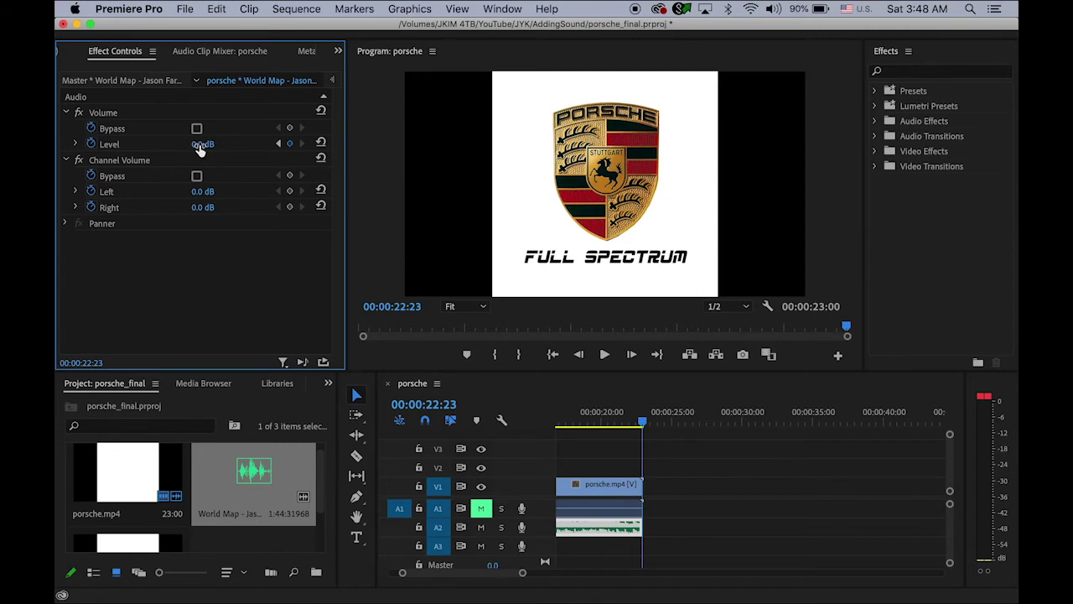
left_click_drag(199, 149, 101, 150)
left_click(496, 576)
key("=")
scroll(492, 576, "up", 2)
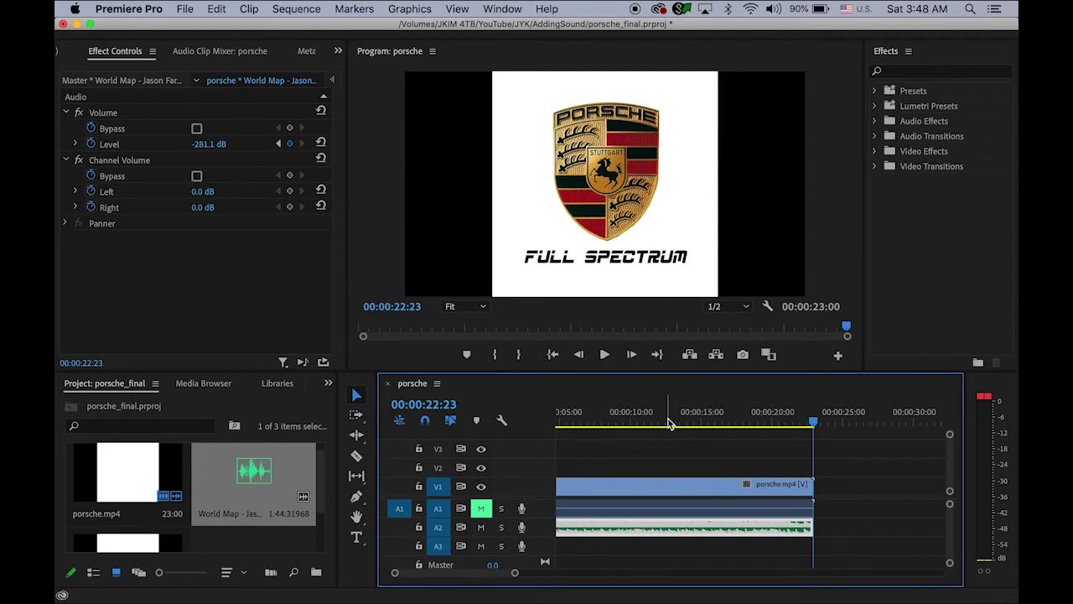
left_click(669, 425)
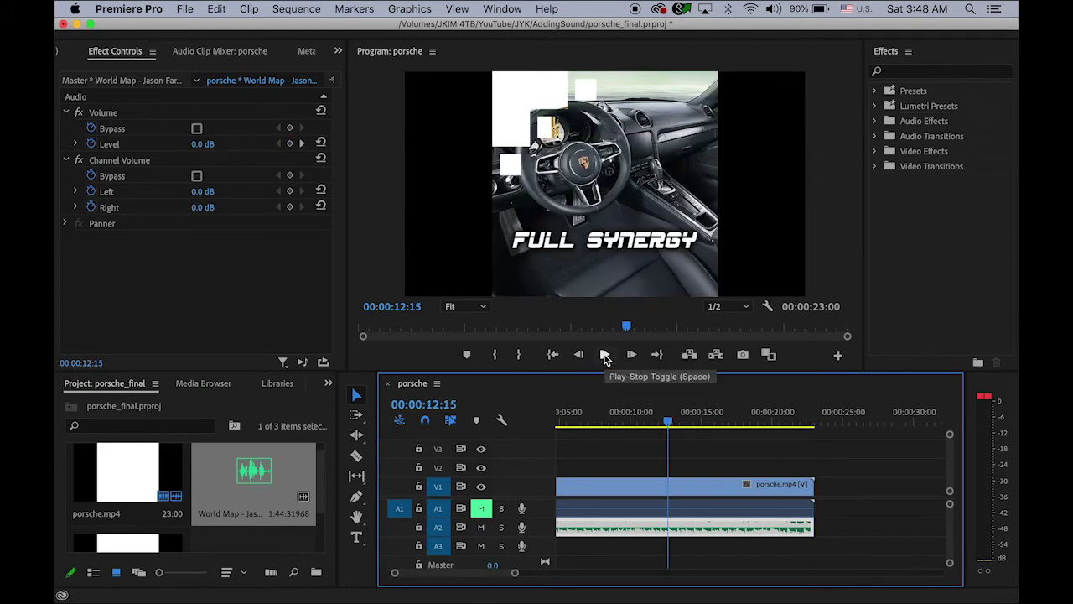
left_click(604, 357)
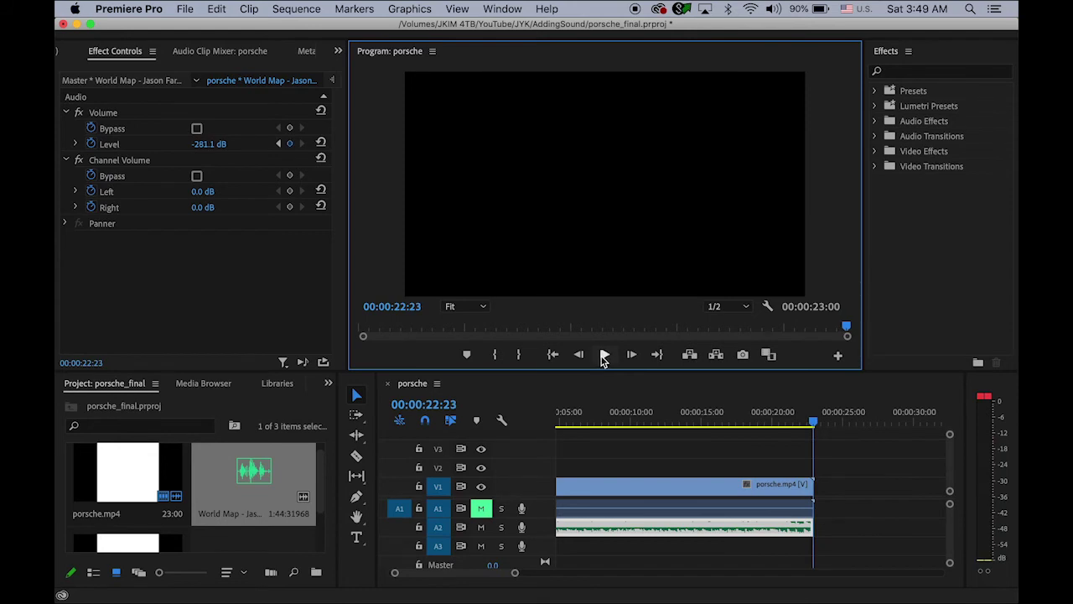
left_click(185, 9)
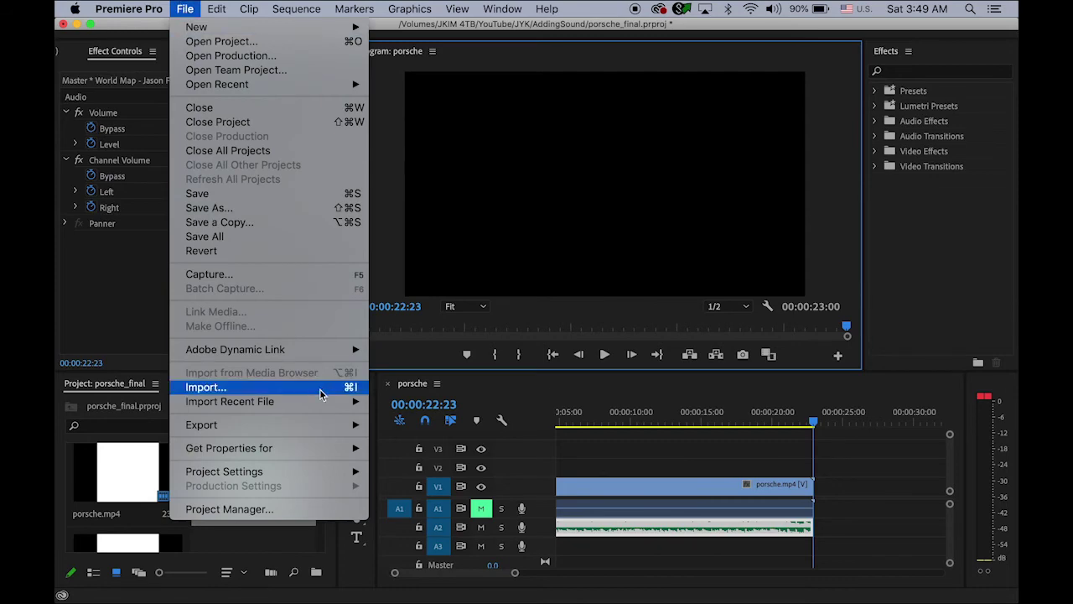
Open Export Settings and choose the H.264 YouTube 720p HD preset (1280x720, 24 fps).
mouse_move(351, 437)
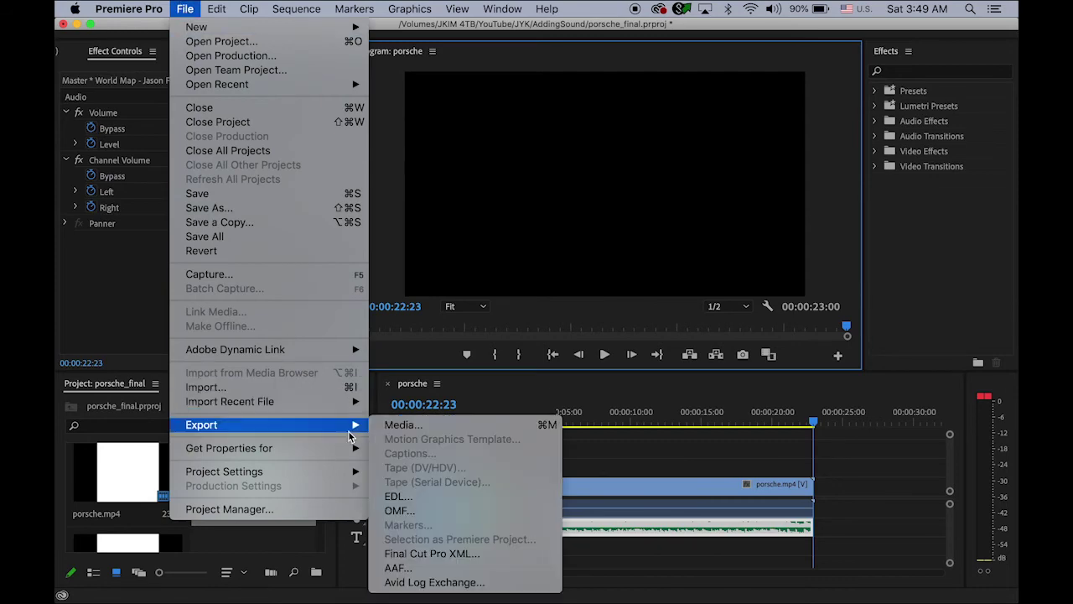
left_click(404, 426)
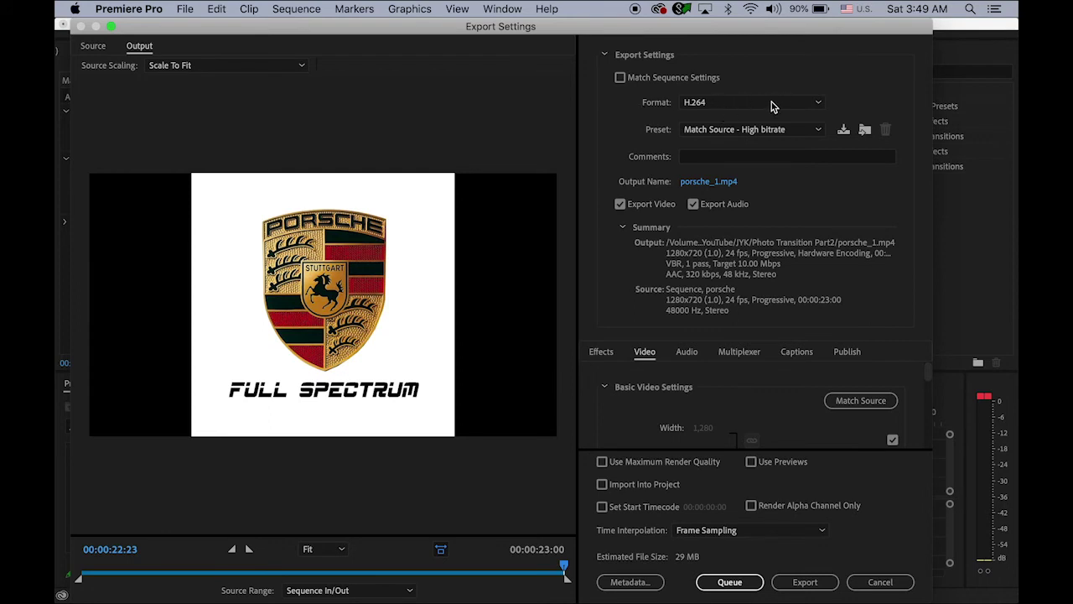
left_click(818, 133)
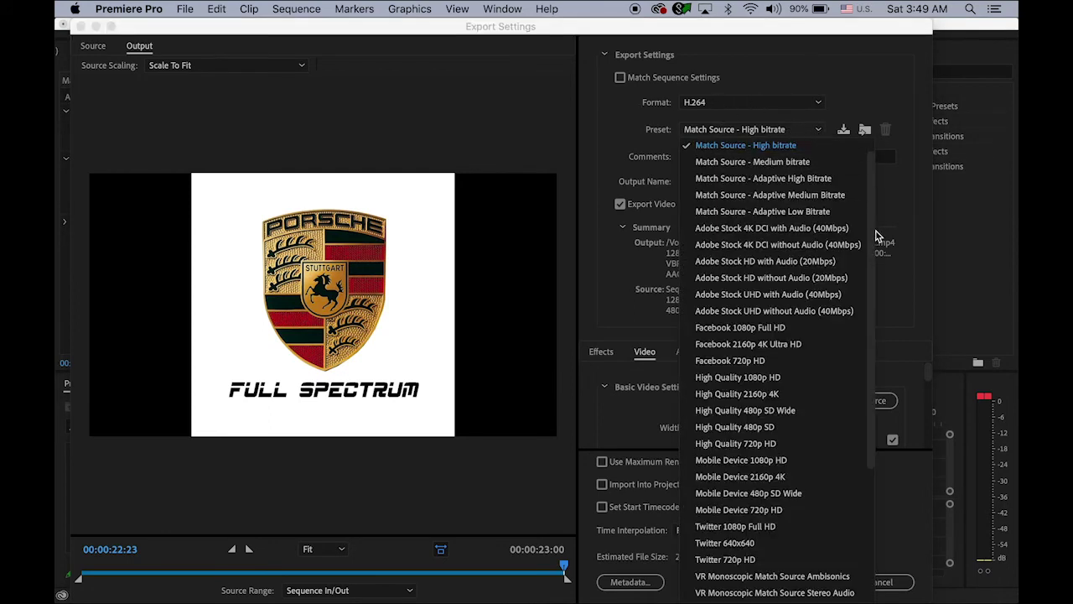
left_click_drag(882, 240, 875, 523)
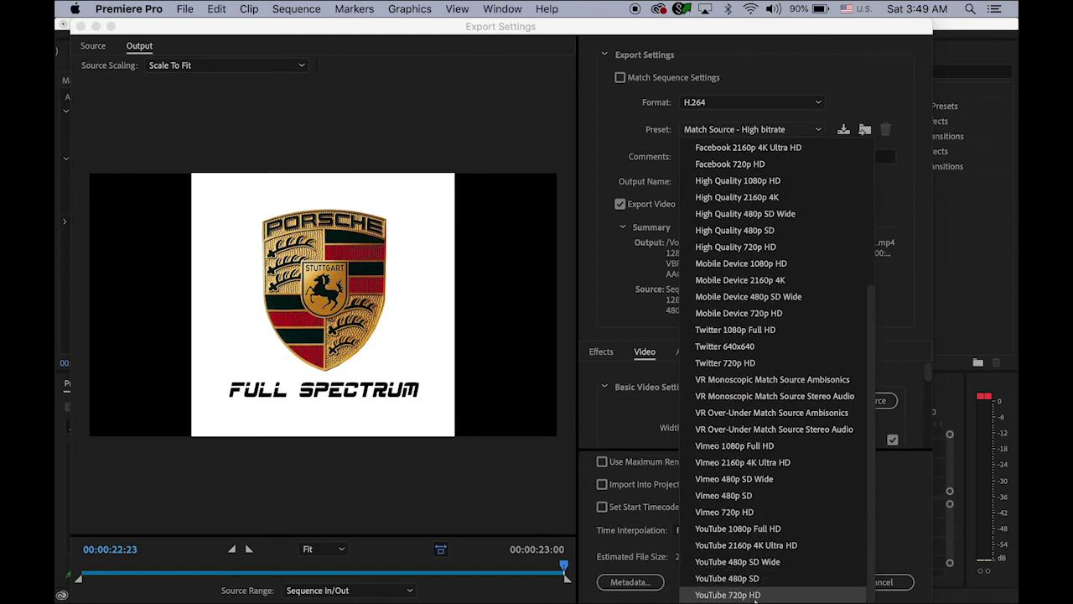
left_click(728, 595)
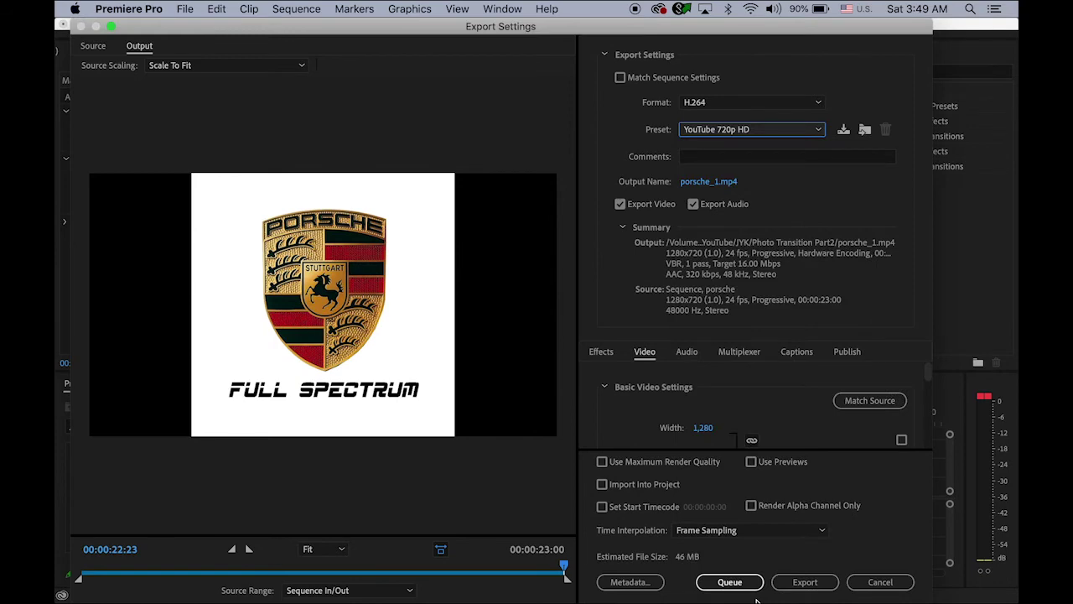
Name the output porsche_real_final in the AddingSound folder and export the video as MP4.
left_click(702, 183)
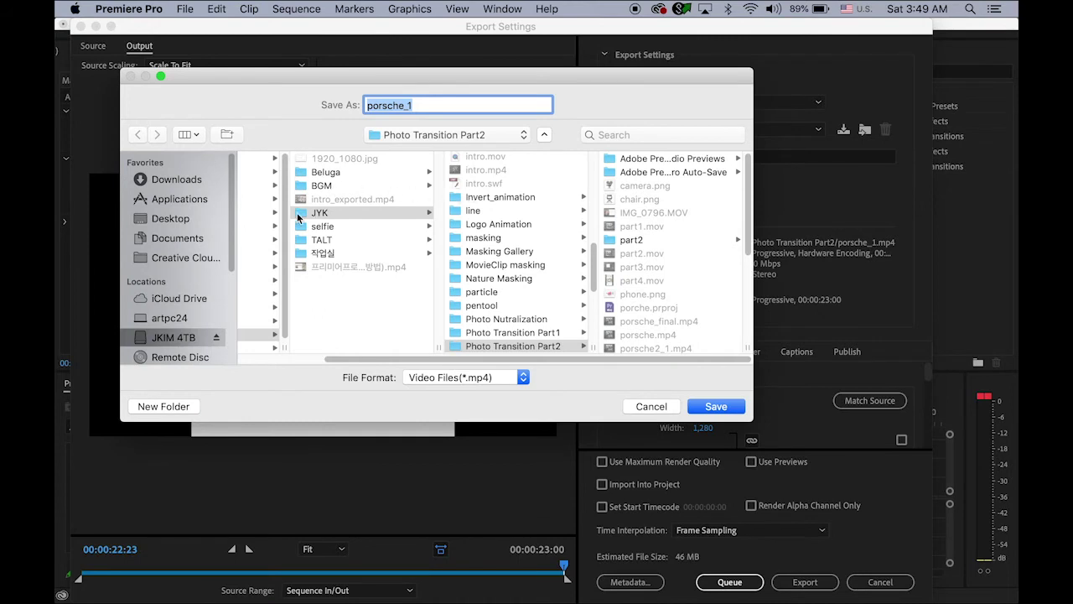
scroll(512, 209, "up", 10)
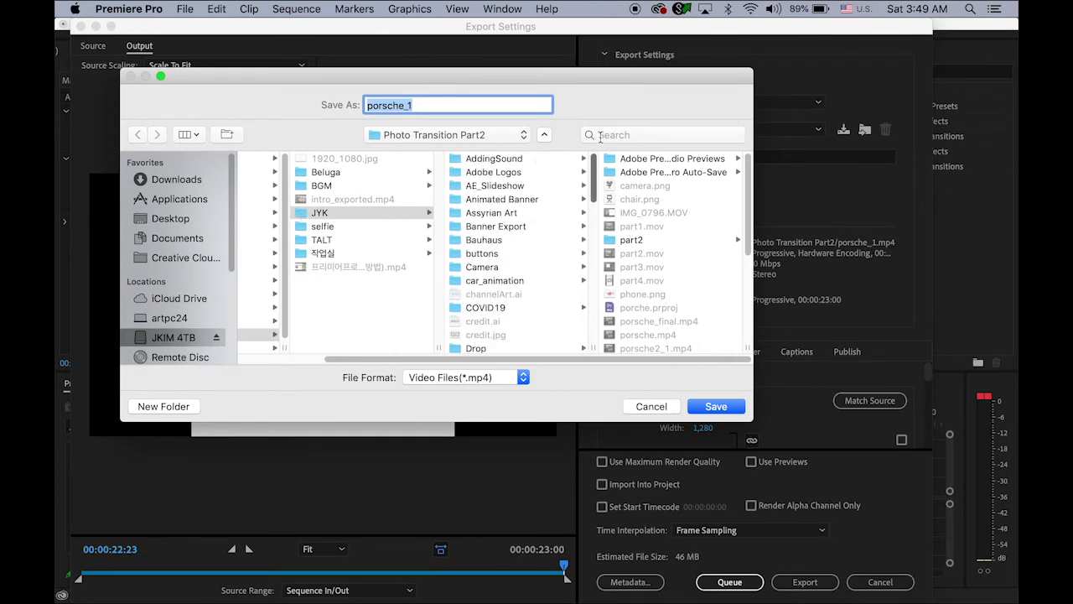
left_click(499, 161)
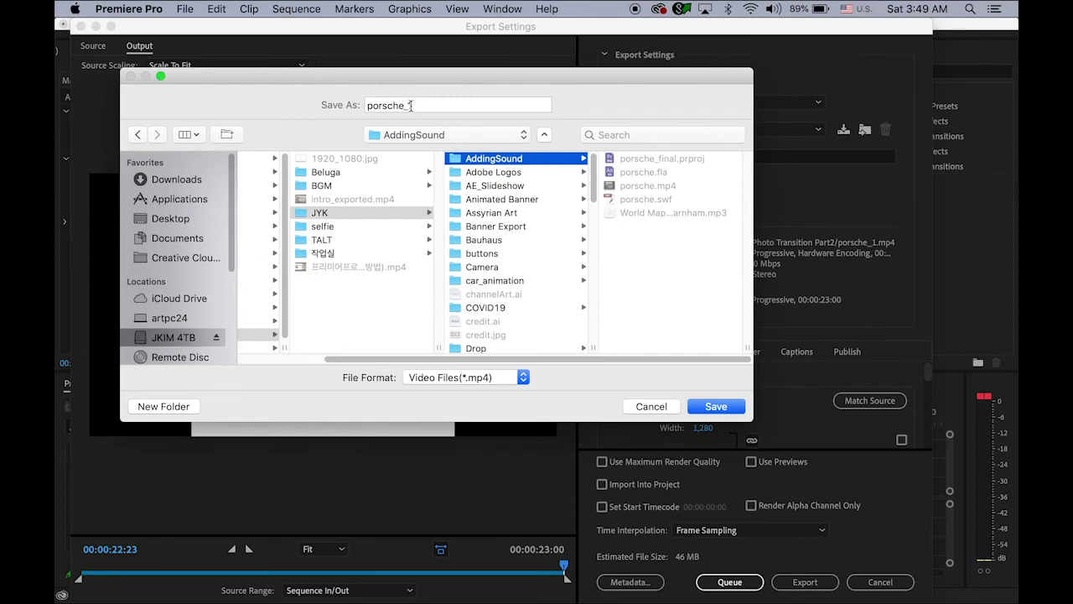
left_click(410, 106)
type("1")
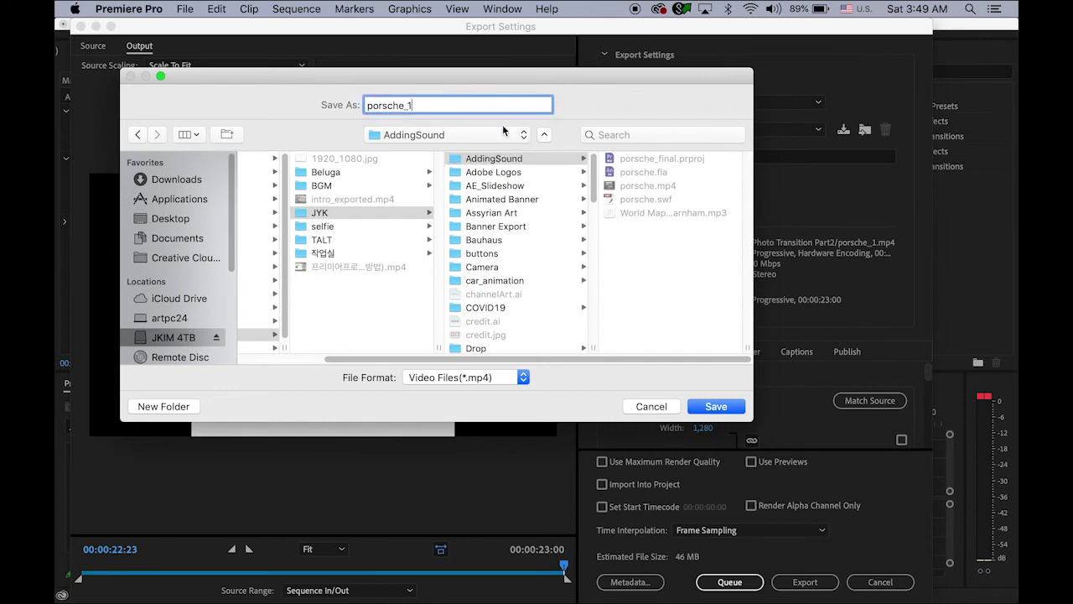
key("BackSpace")
left_click(717, 407)
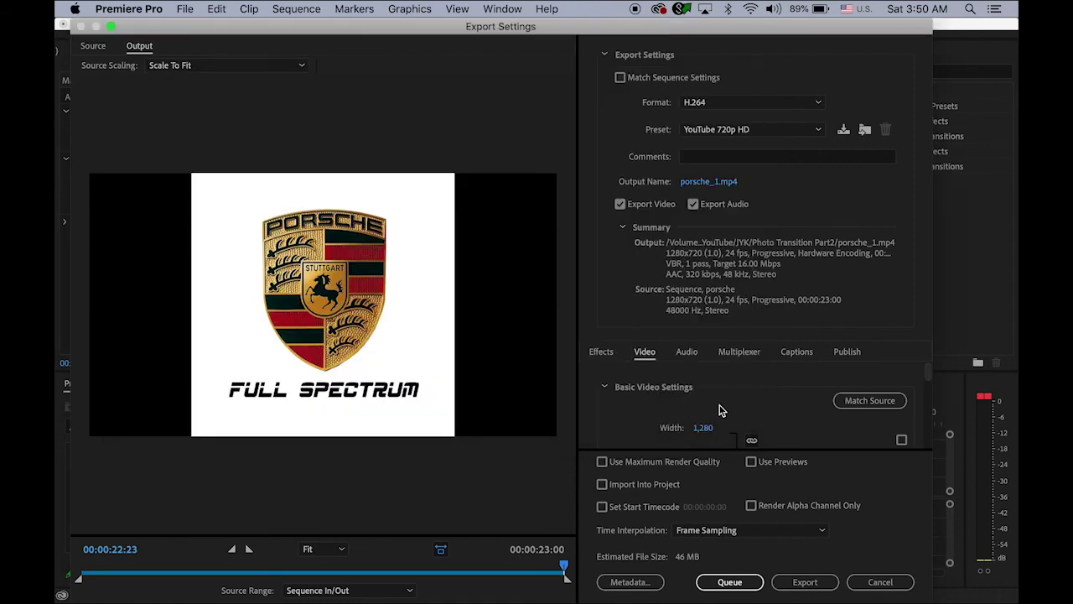
left_click(810, 583)
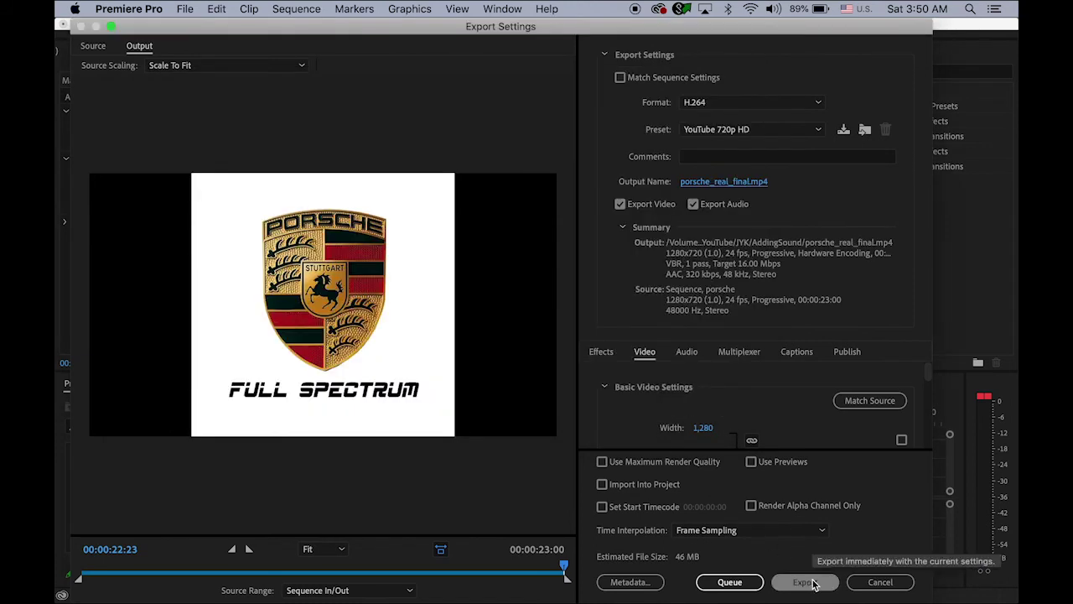
left_click(810, 582)
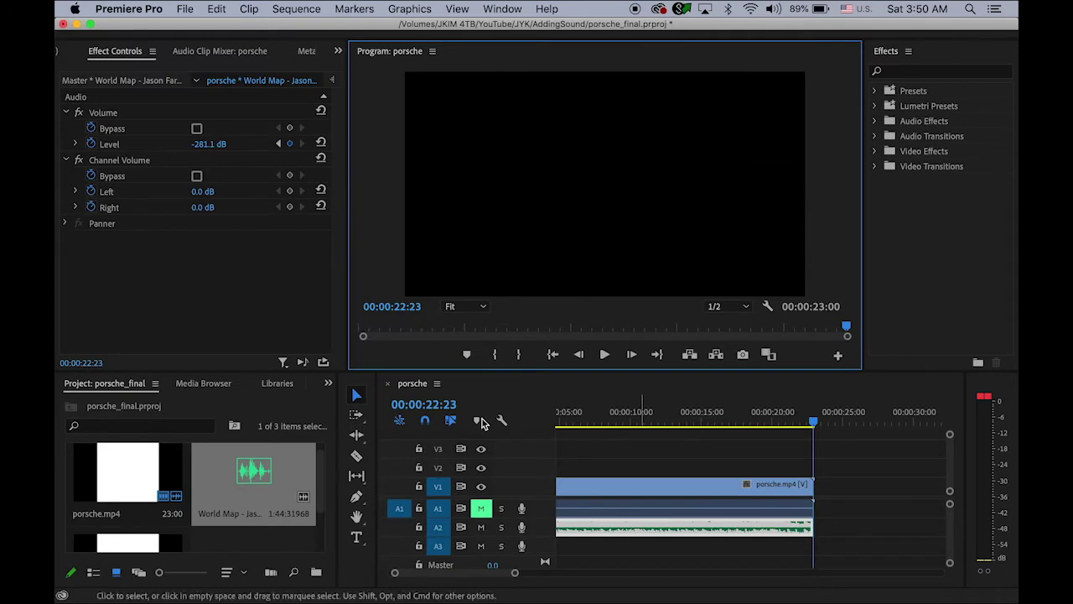
Locate porsche_real_final.mp4 (8.7 MB) in Finder's AddingSound folder and preview its playback.
mouse_move(143, 597)
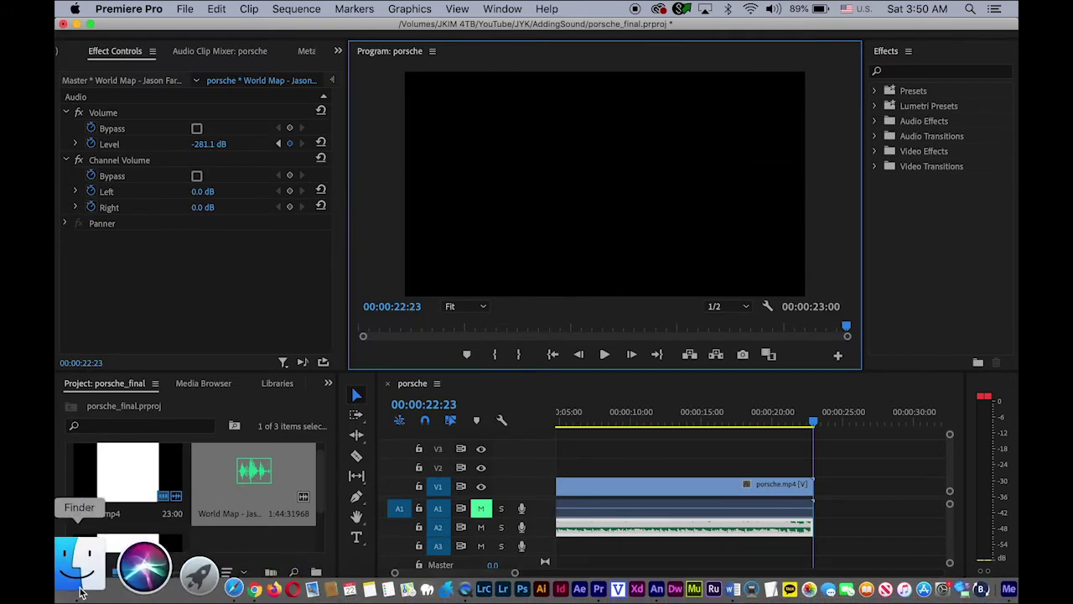
left_click(80, 588)
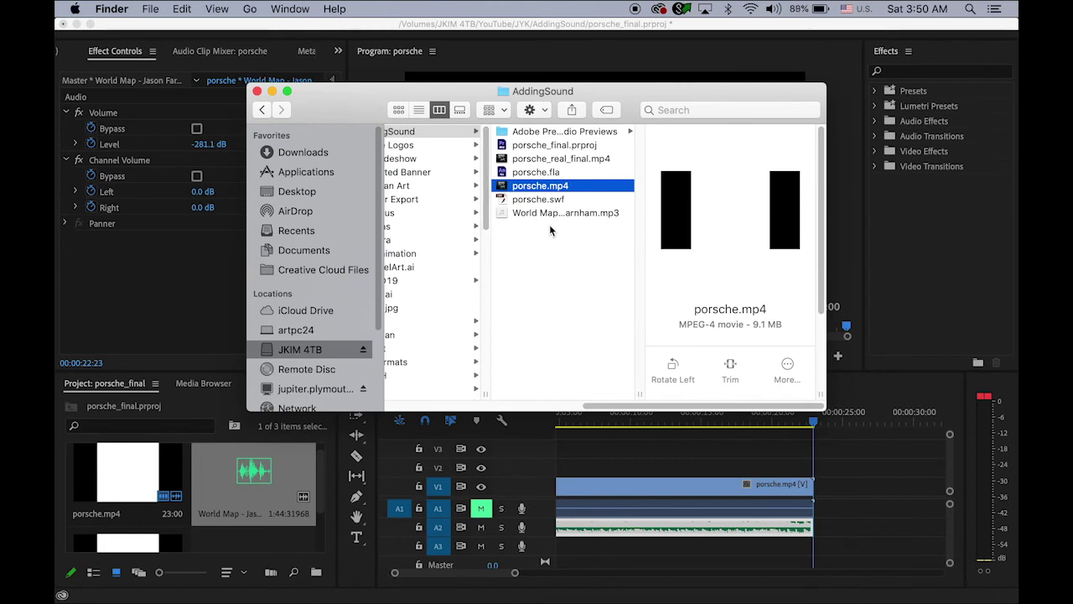
left_click(560, 161)
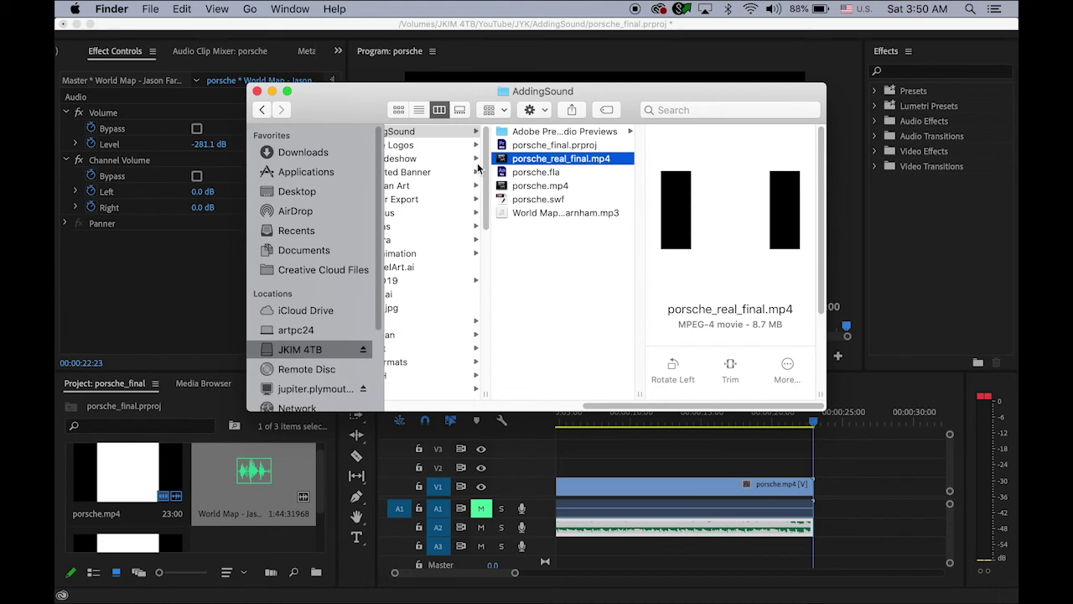
key("space")
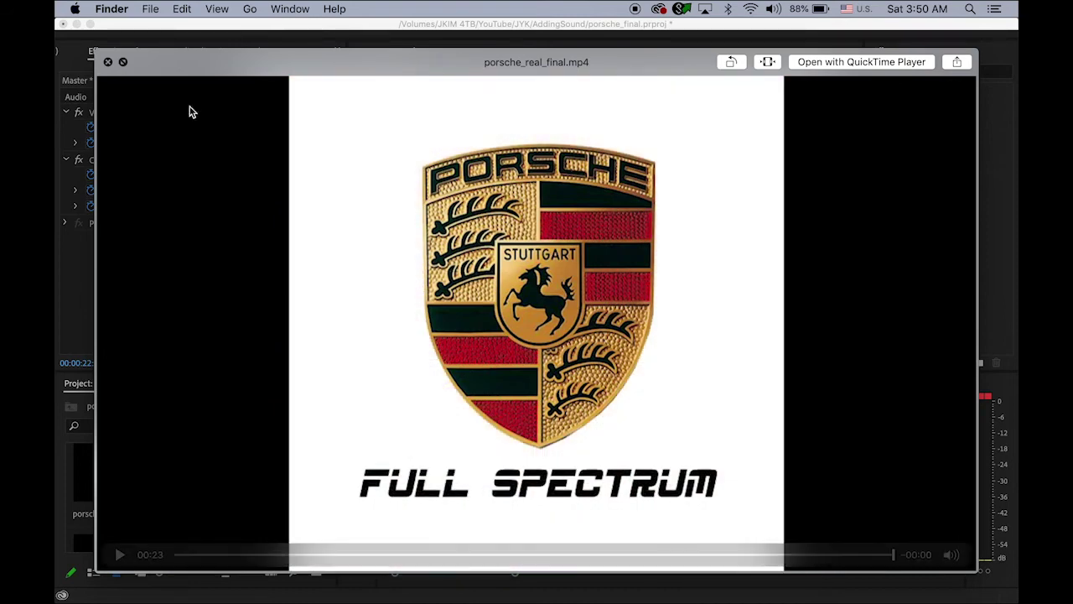
left_click(107, 62)
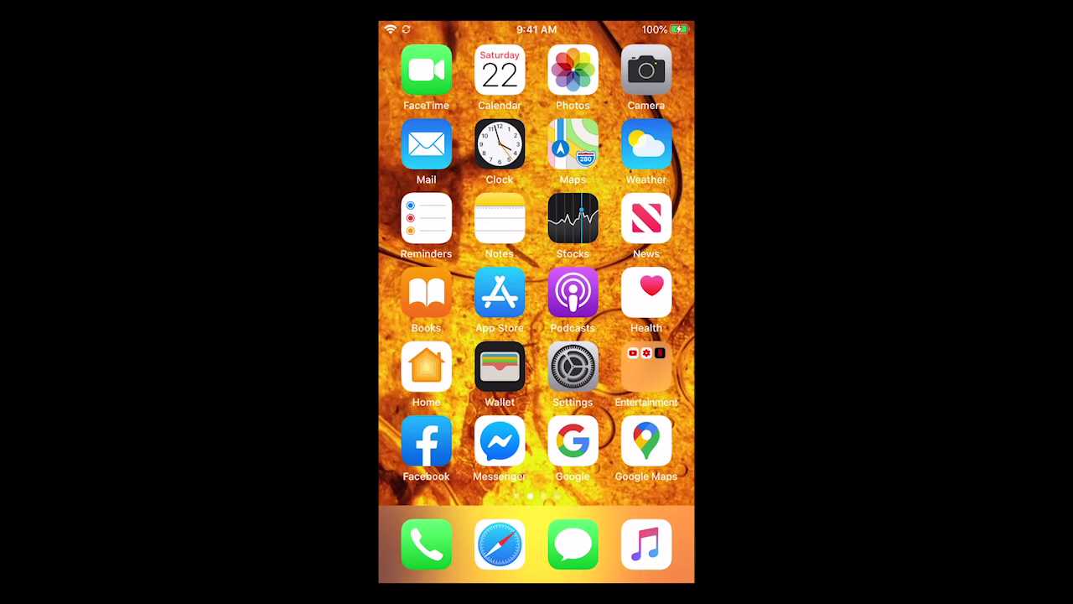
Check the Porsche Full Spectrum video in Photos, then go to the second home-screen page.
left_click(573, 70)
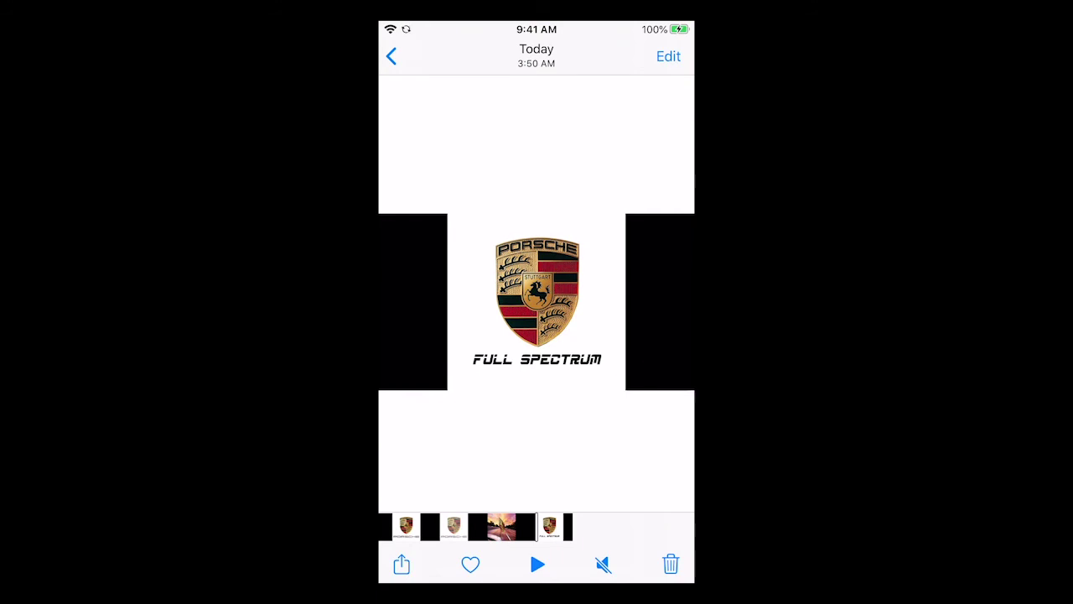
key("super+shift+h")
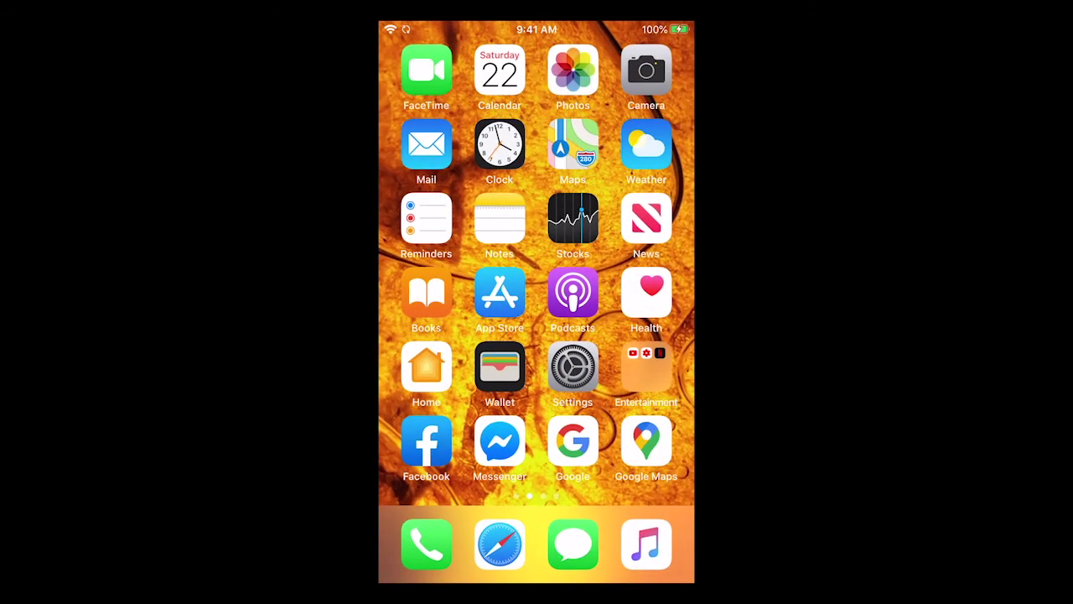
left_click_drag(638, 293, 437, 294)
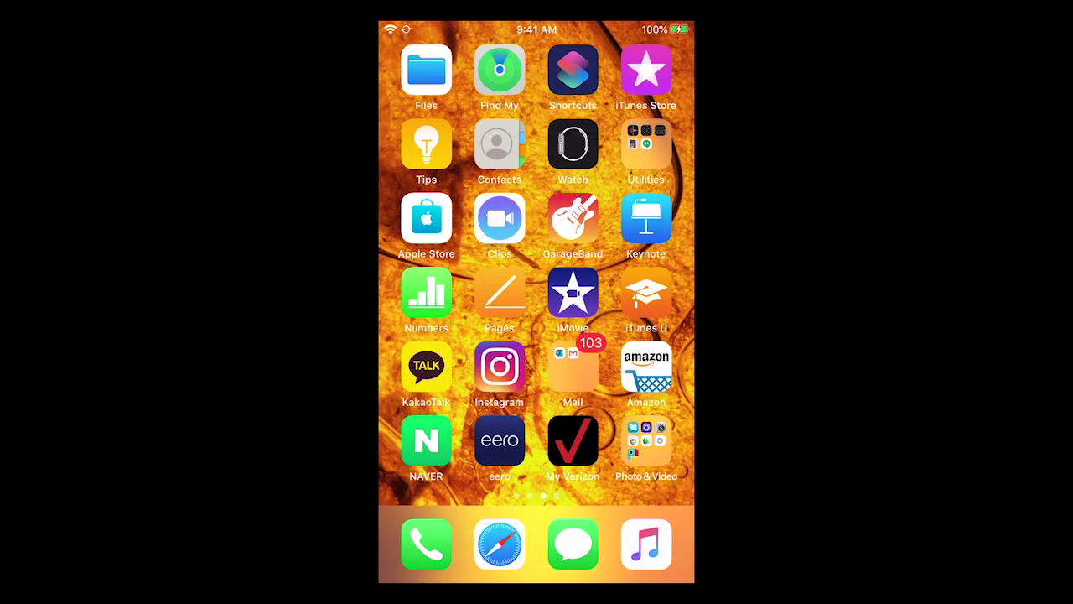
Start a new Instagram post with the Porsche video and skip past the filter step.
left_click(500, 366)
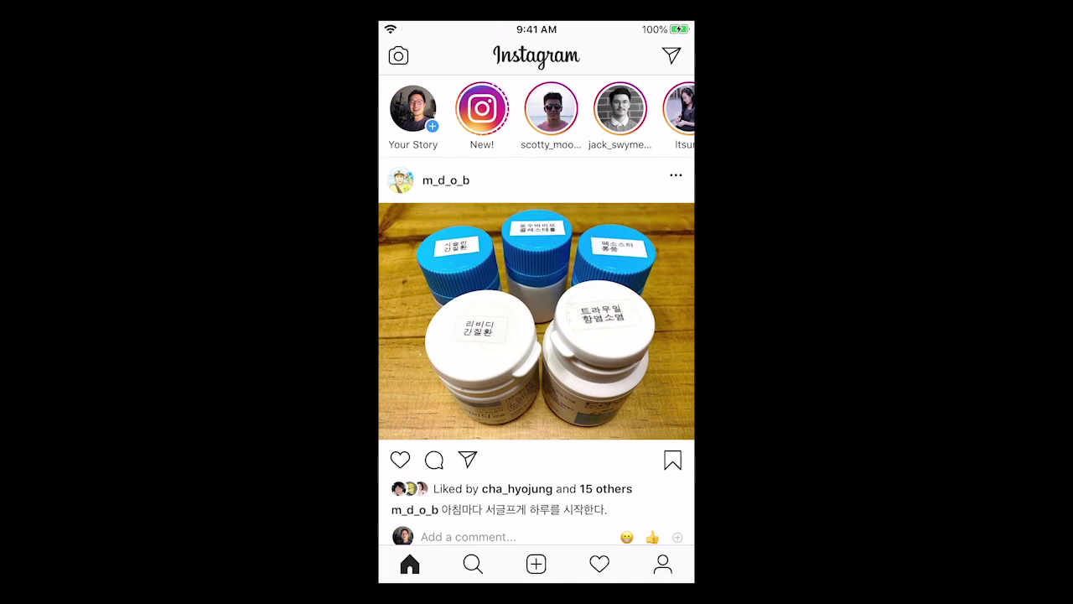
left_click(537, 564)
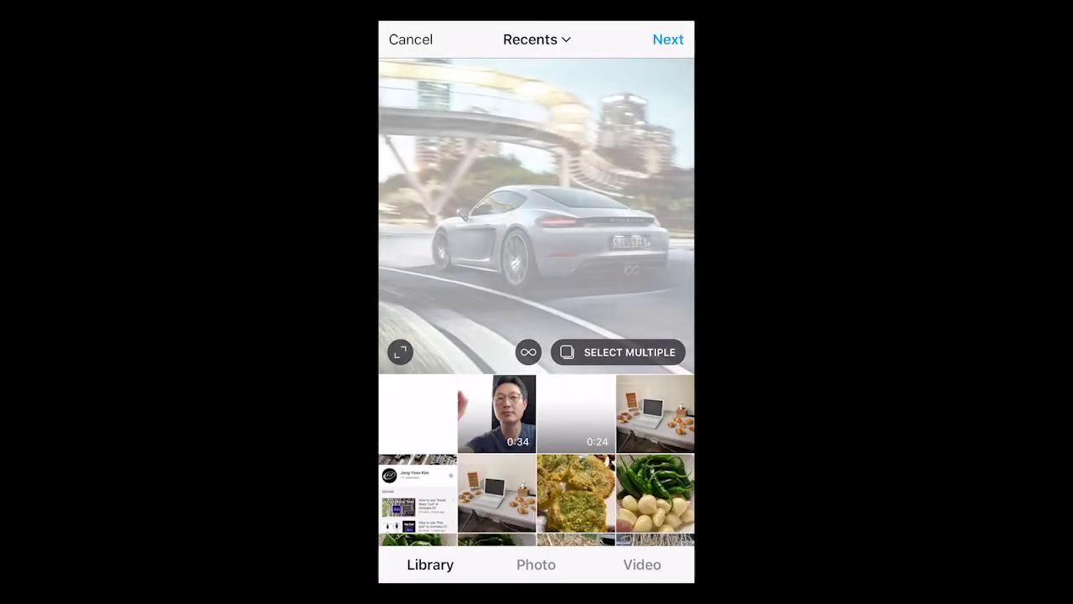
left_click(668, 39)
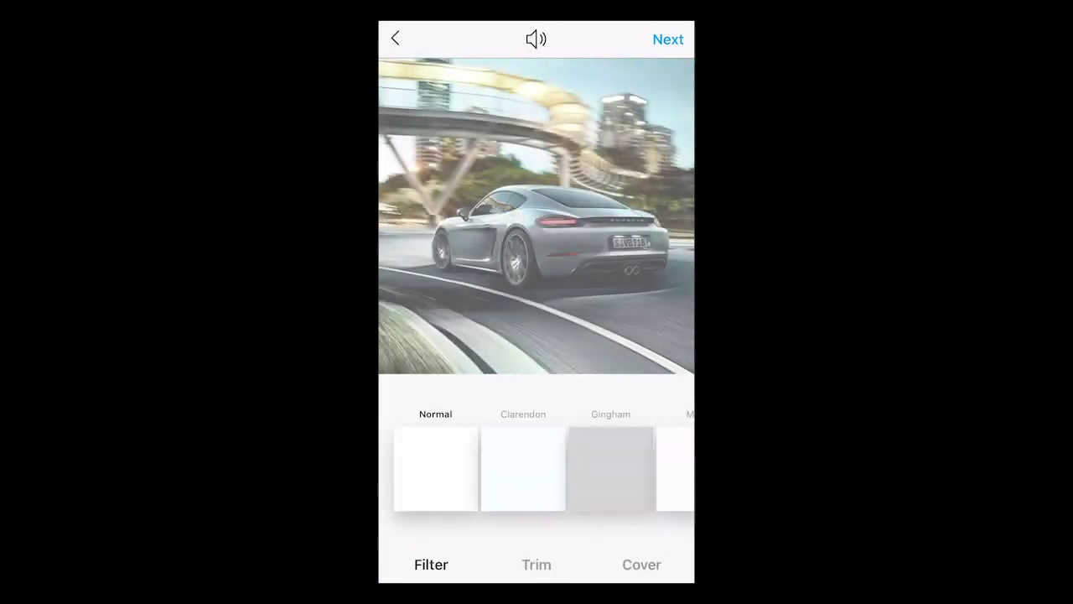
left_click(668, 38)
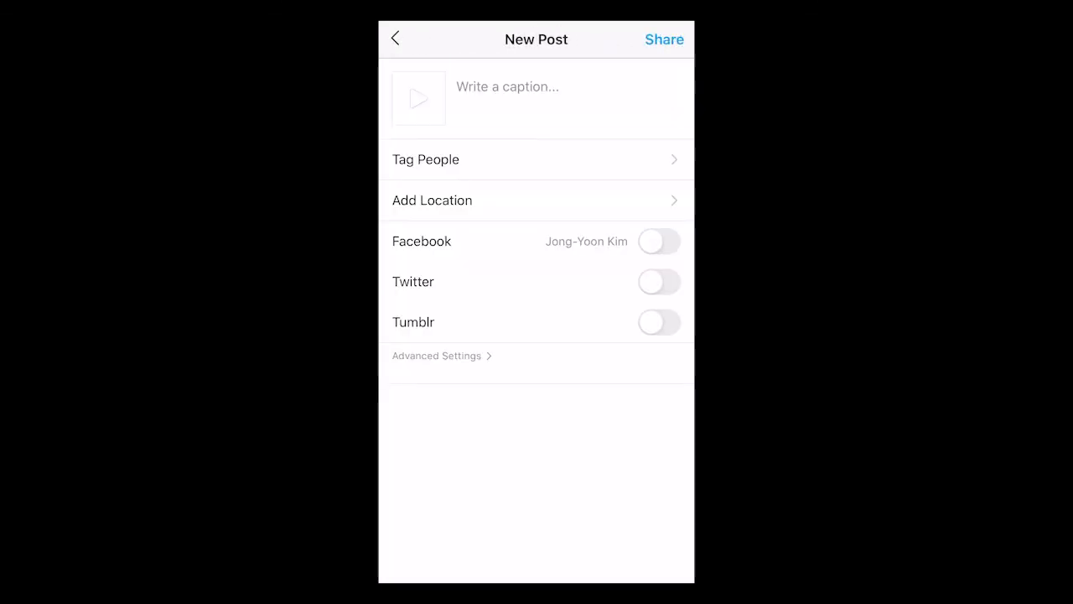